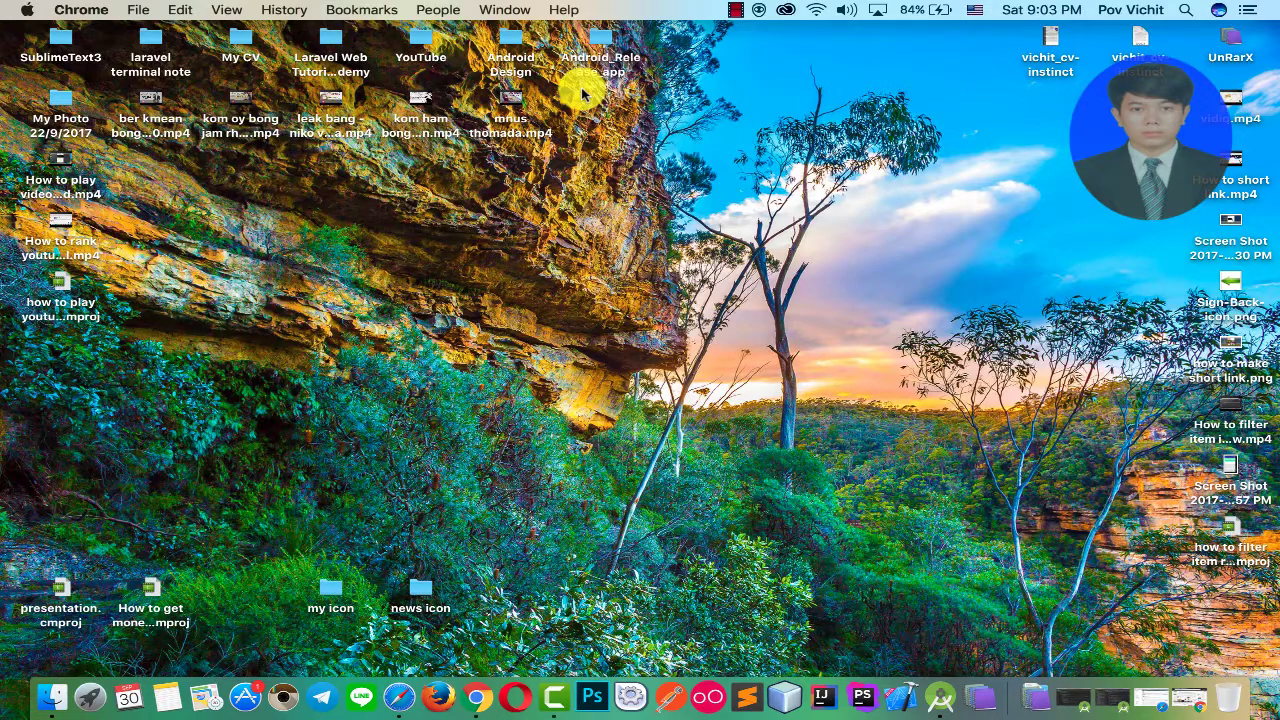
- Restore the Android Studio window from the Dock to show the KhmerGuestPhoneNumber project
{"action": "left_click", "coordinate": [937, 700]}
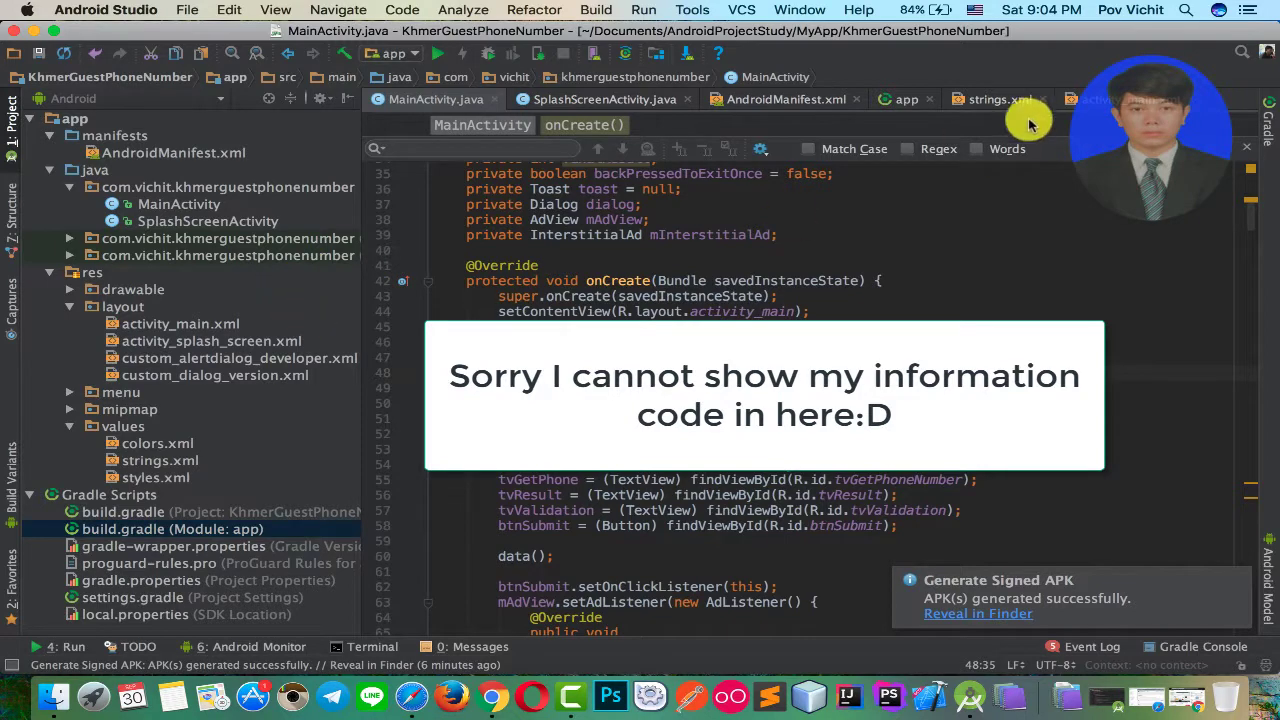
- Collapse the project tree and open build.gradle (Module: app) under Gradle Scripts
{"action": "left_click", "coordinate": [815, 280]}
{"action": "scroll", "coordinate": [815, 275], "scroll_direction": "down", "scroll_amount": 2}
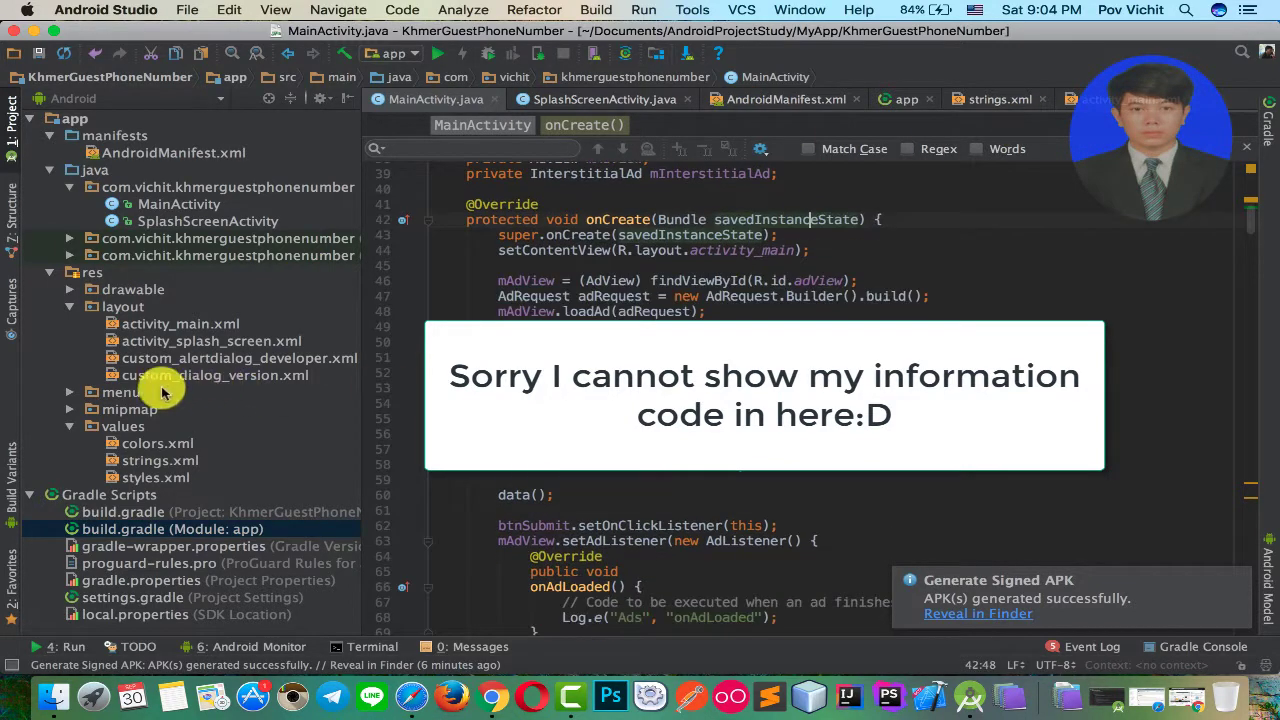
{"action": "left_click", "coordinate": [50, 135]}
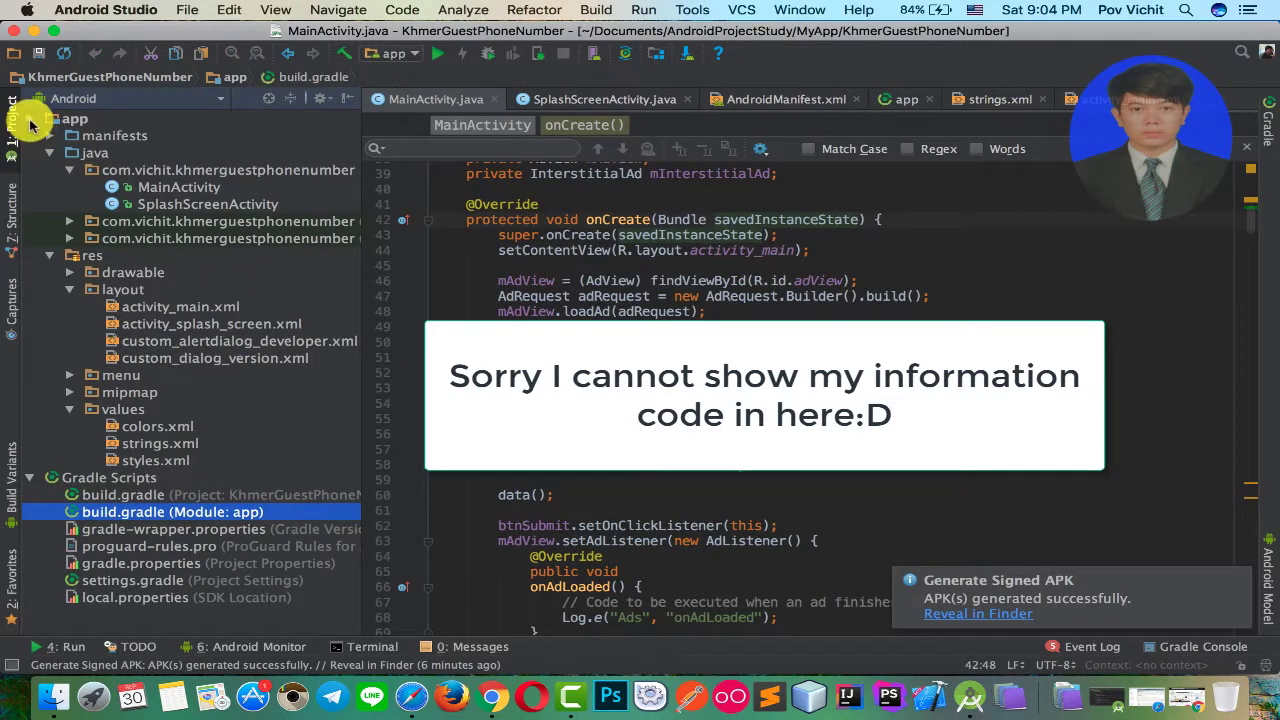
{"action": "left_click", "coordinate": [34, 120]}
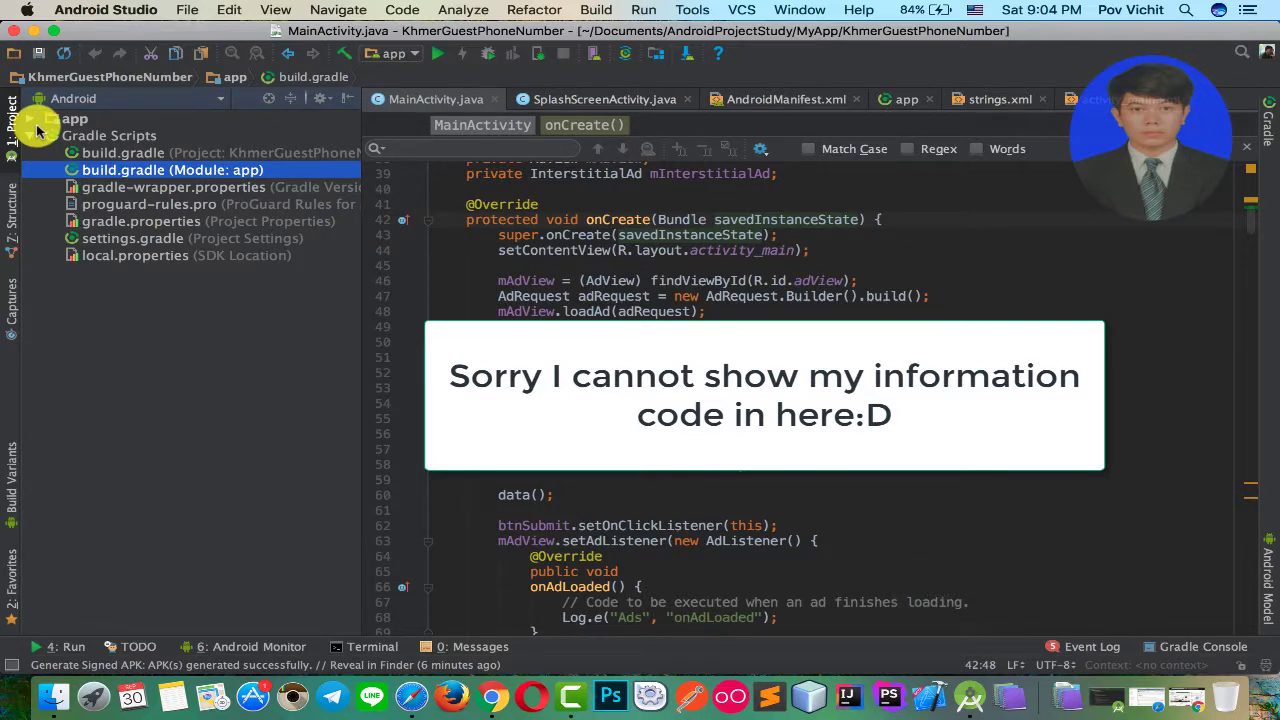
{"action": "double_click", "coordinate": [95, 170]}
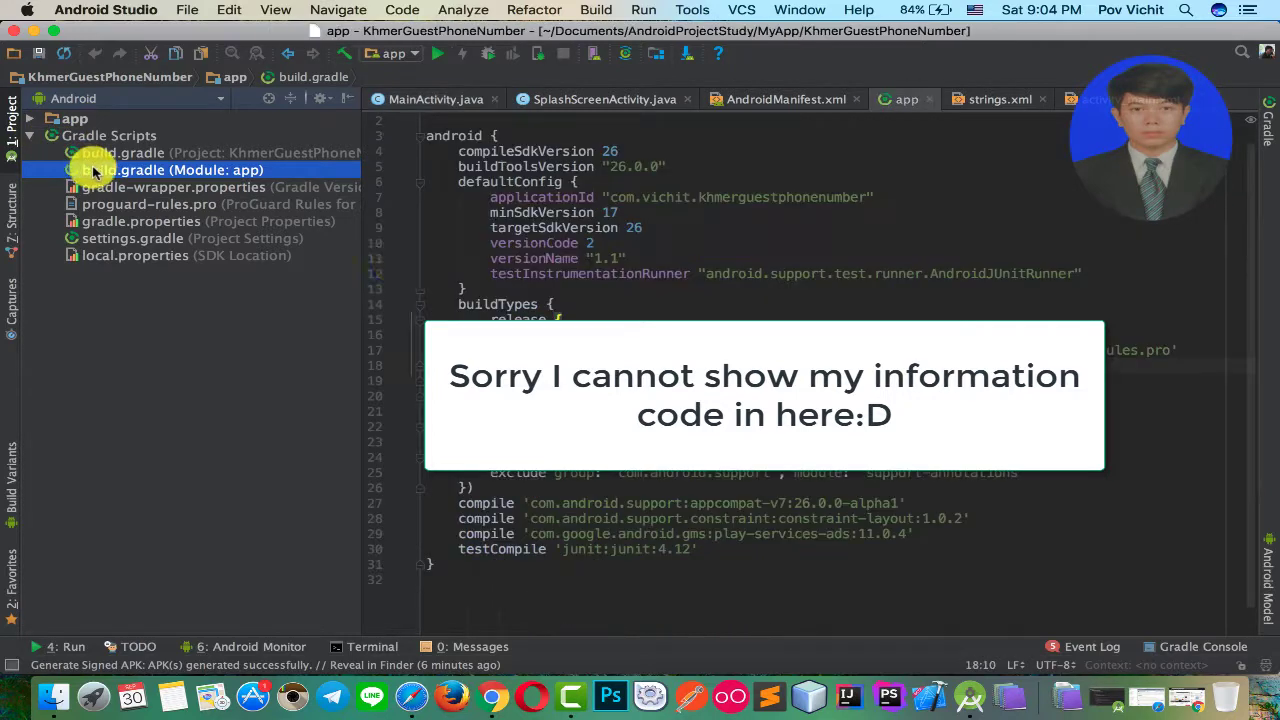
- Change versionCode to 2 in defaultConfig and confirm versionName is "1.1"
{"action": "scroll", "coordinate": [555, 265], "scroll_direction": "up", "scroll_amount": 1}
{"action": "left_click", "coordinate": [597, 259]}
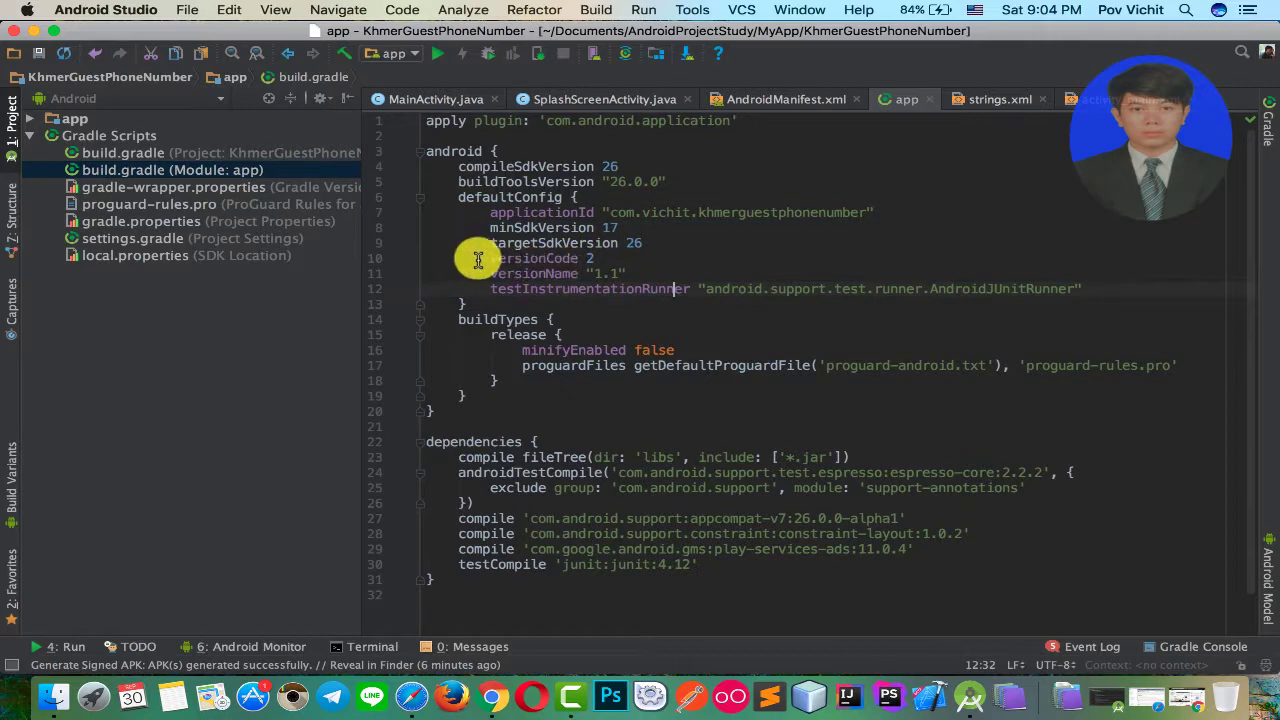
{"action": "left_click_drag", "start_coordinate": [490, 258], "coordinate": [588, 259]}
{"action": "key", "text": "Escape"}
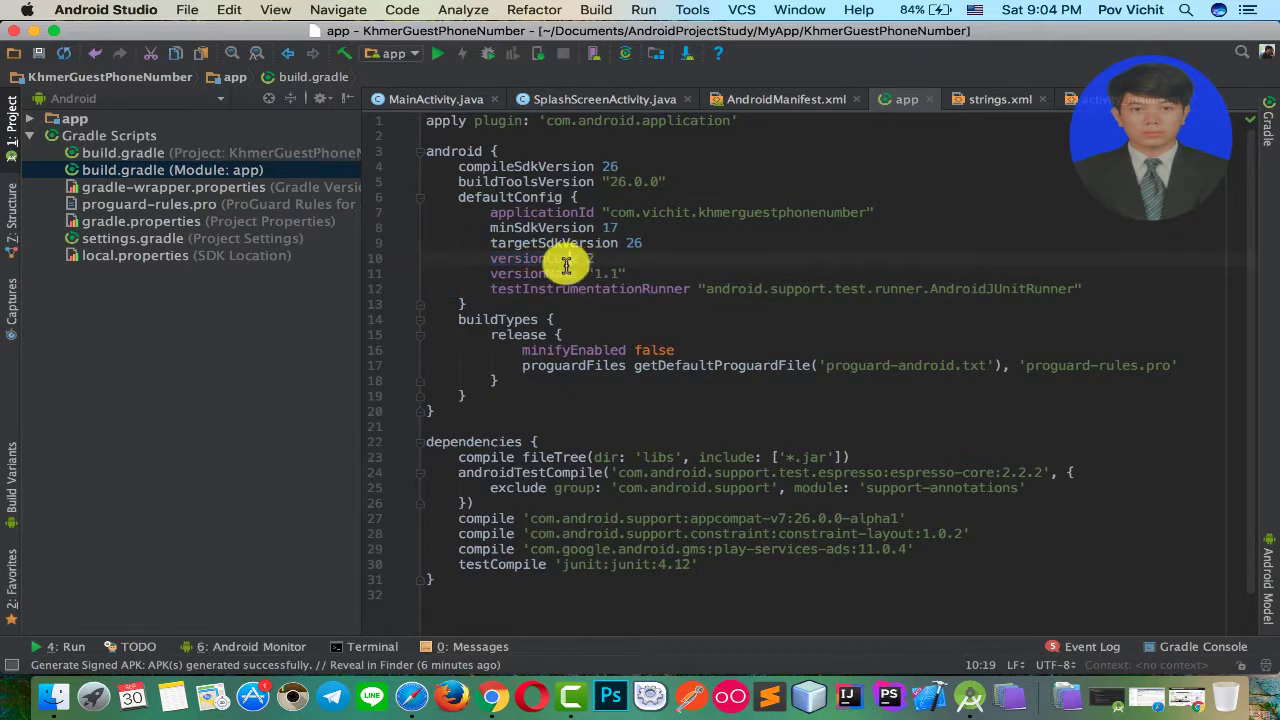
{"action": "double_click", "coordinate": [552, 262]}
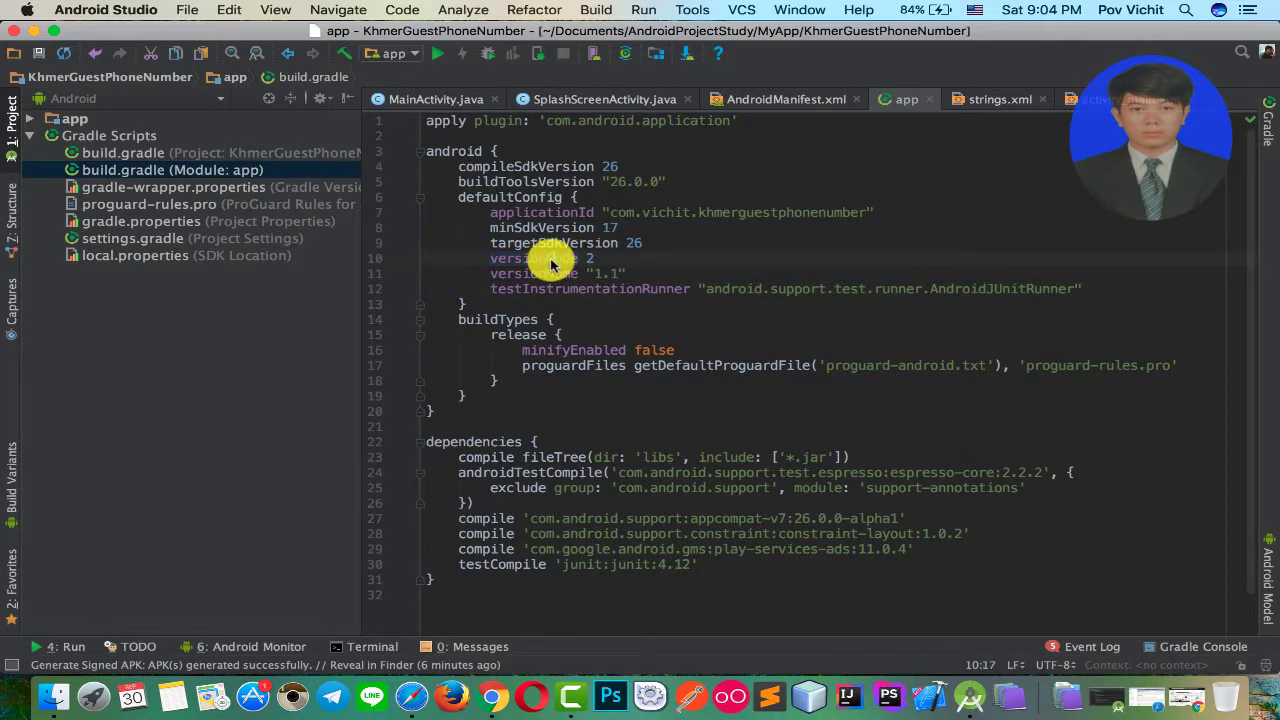
{"action": "left_click", "coordinate": [552, 262]}
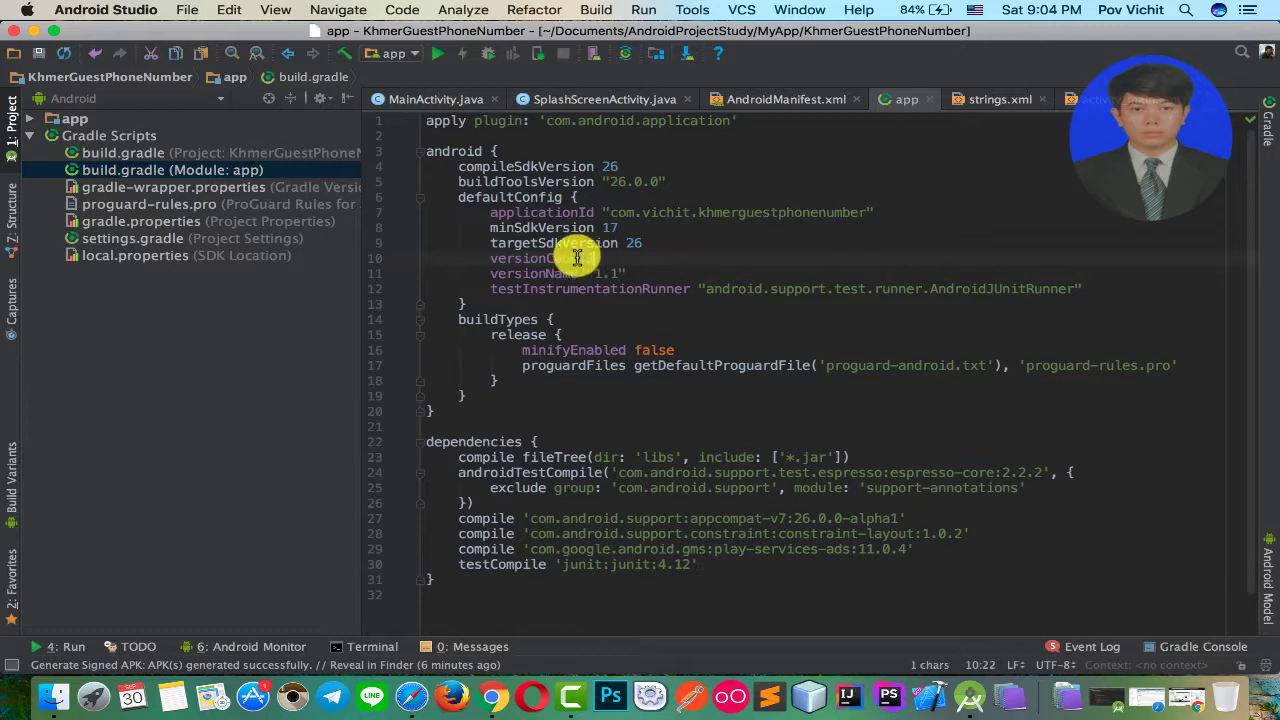
{"action": "double_click", "coordinate": [574, 258]}
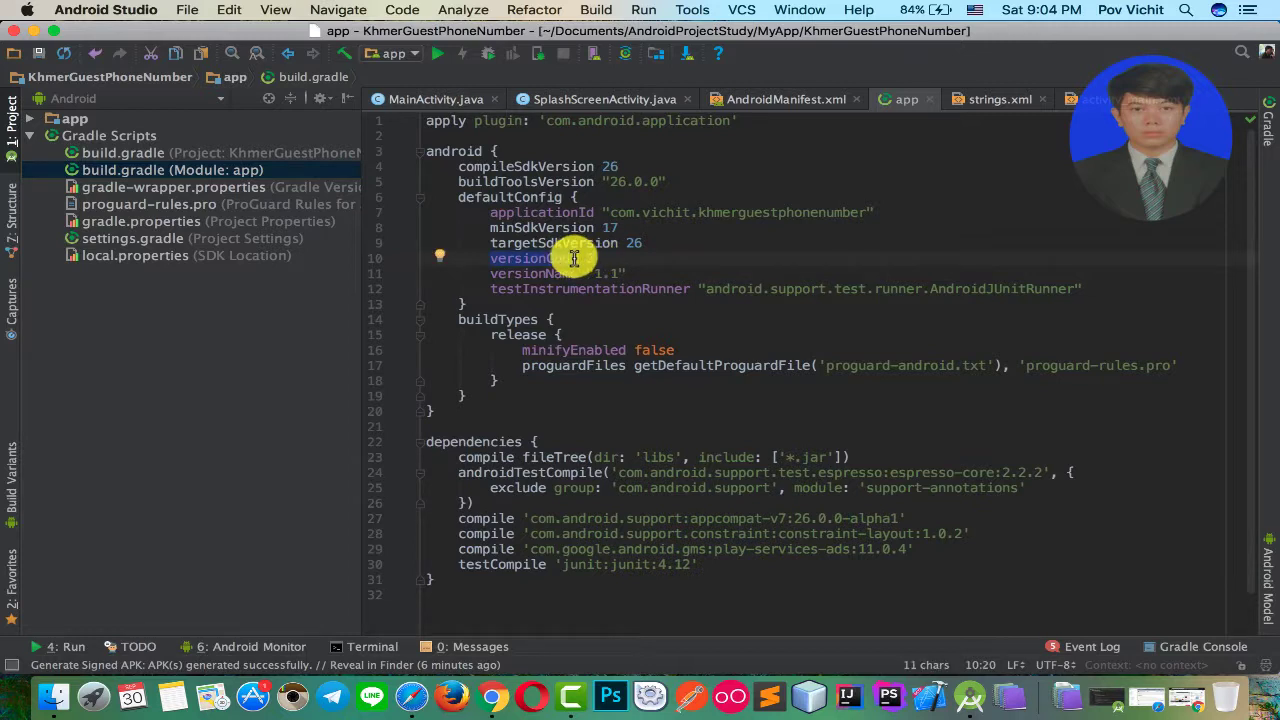
{"action": "double_click", "coordinate": [590, 258]}
{"action": "type", "text": "2"}
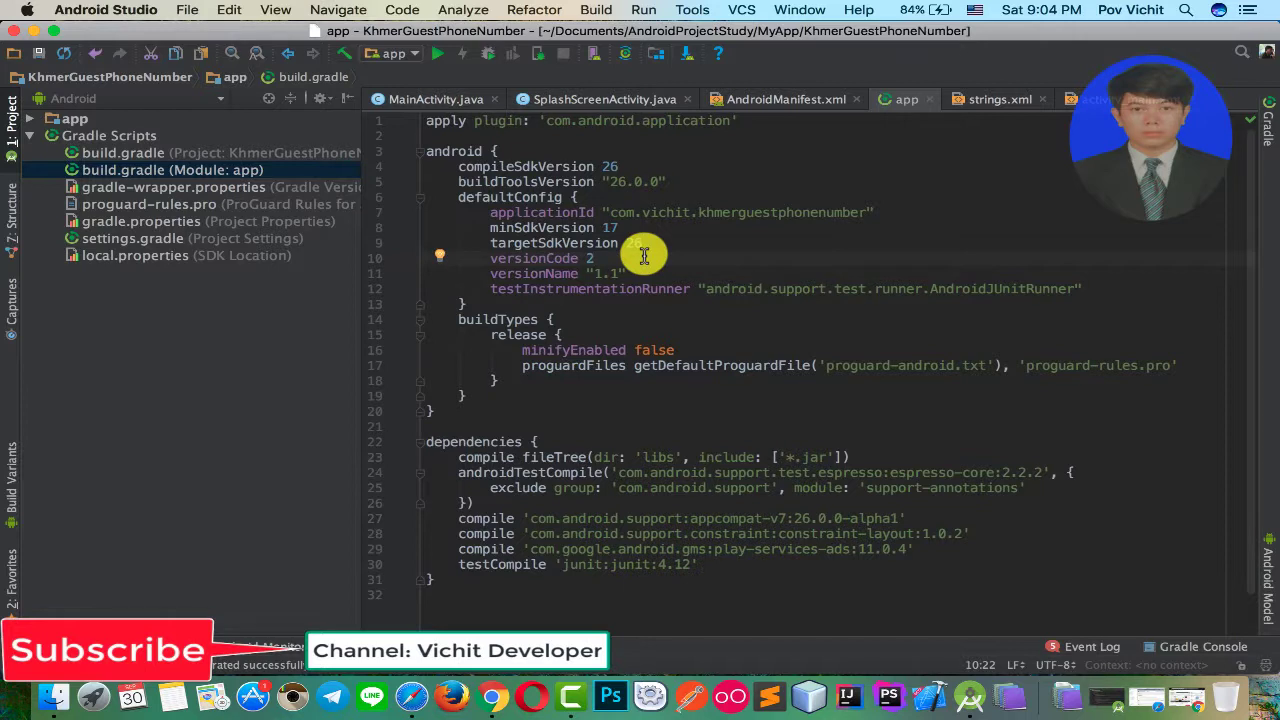
{"action": "left_click", "coordinate": [608, 273]}
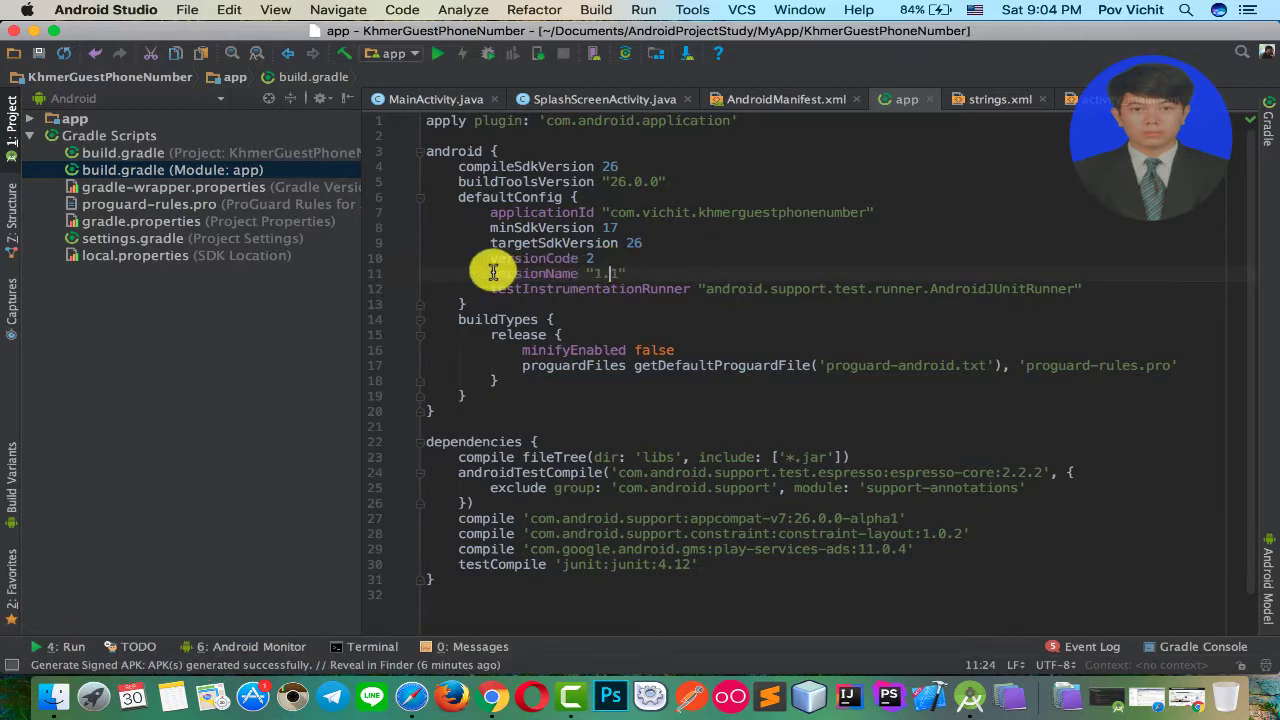
{"action": "mouse_move", "coordinate": [492, 273]}
{"action": "left_mouse_down"}
{"action": "mouse_move", "coordinate": [648, 273]}
{"action": "mouse_move", "coordinate": [484, 276]}
{"action": "left_mouse_up"}
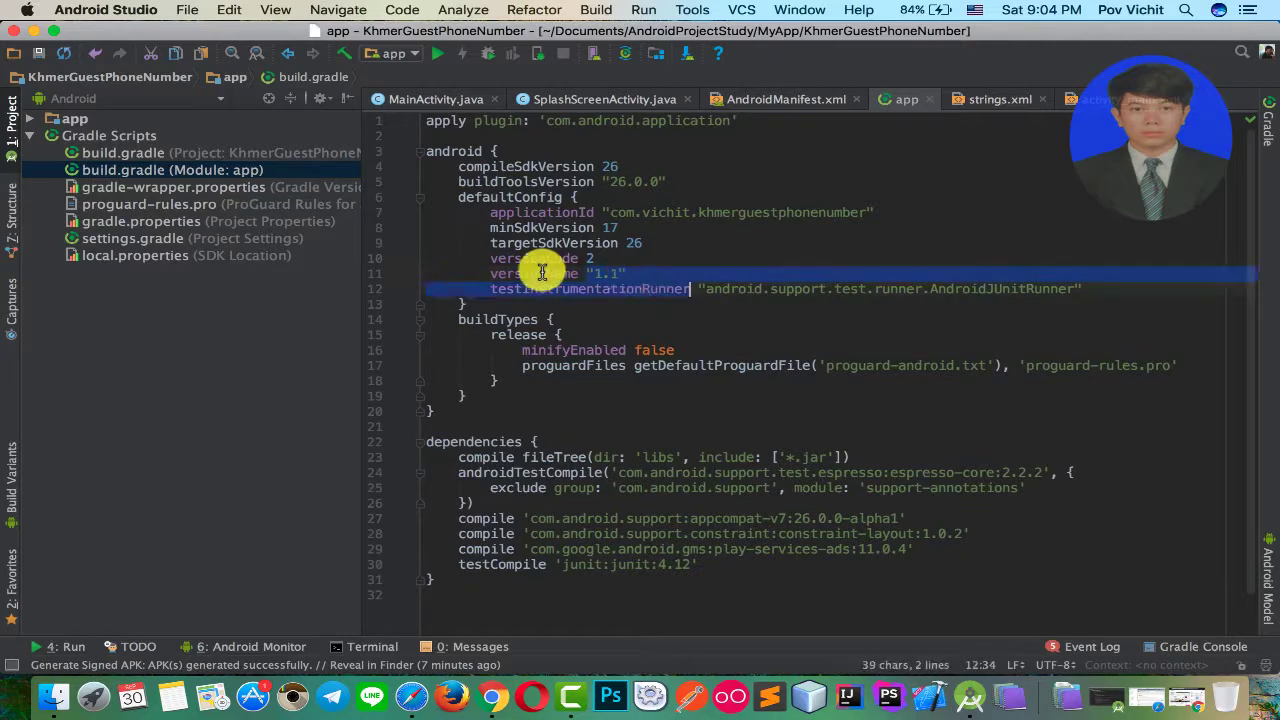
{"action": "left_click", "coordinate": [533, 273]}
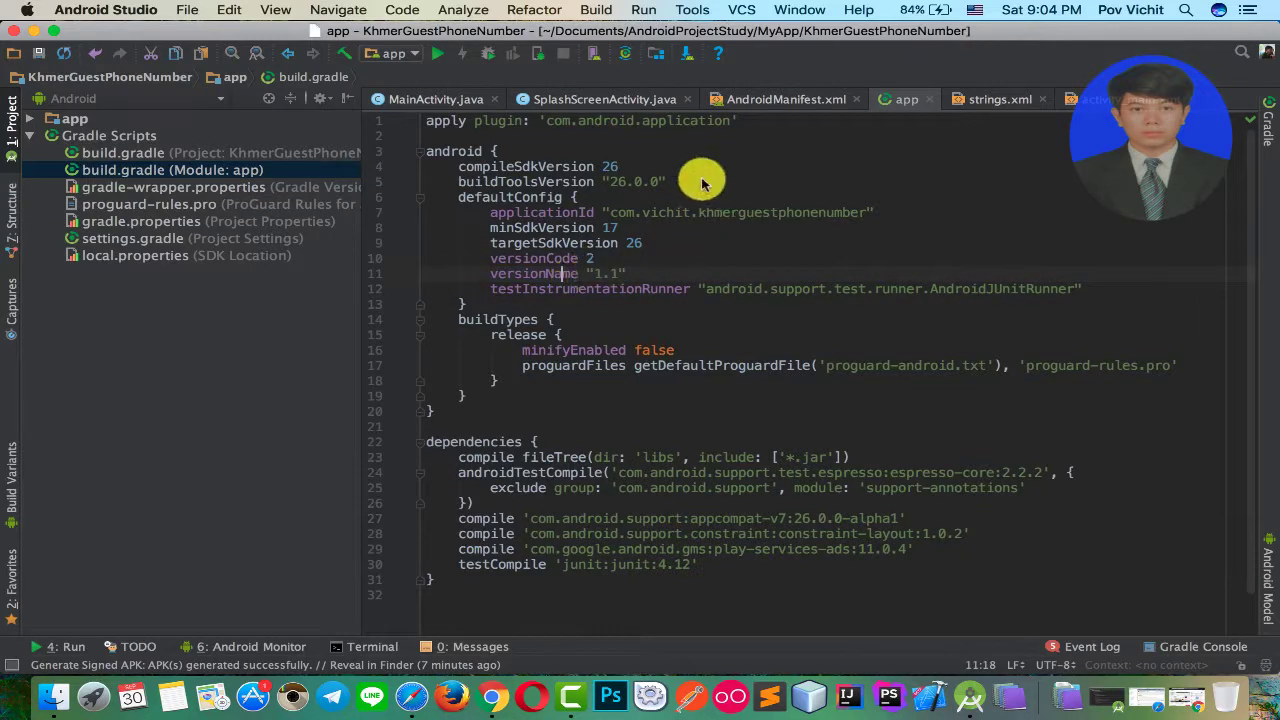
{"action": "left_click", "coordinate": [695, 10]}
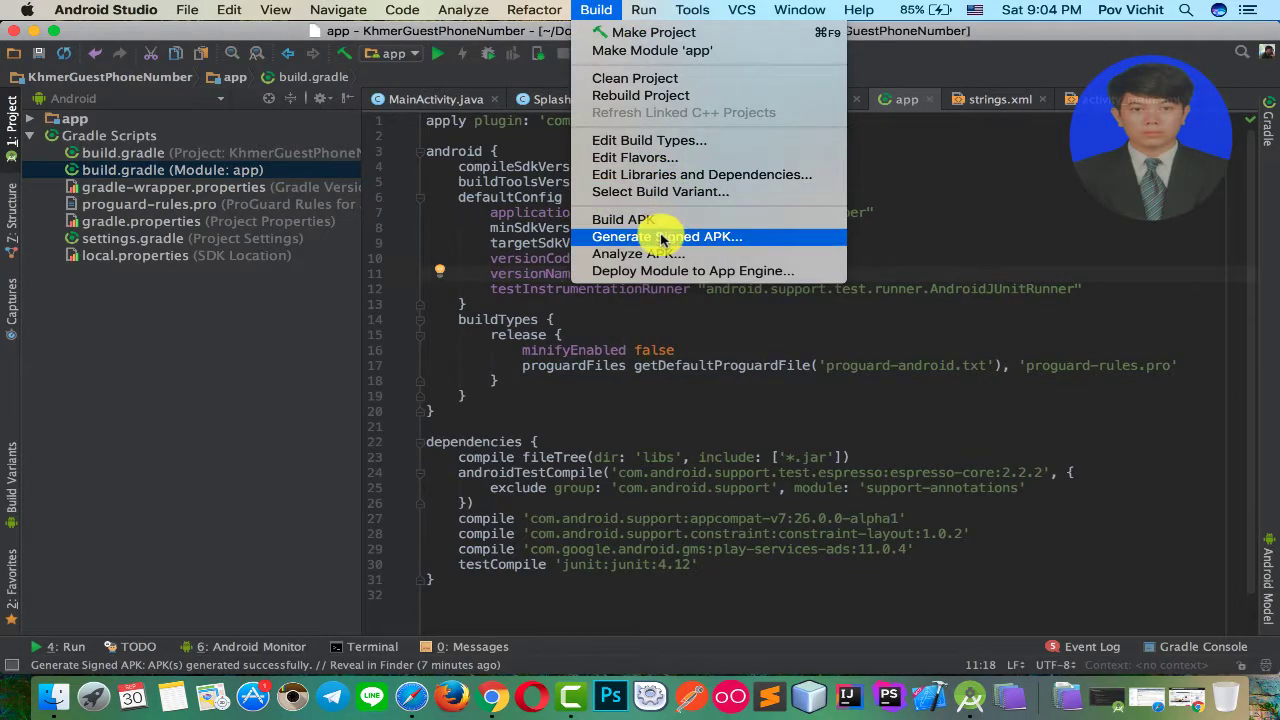
{"action": "left_click", "coordinate": [662, 237]}
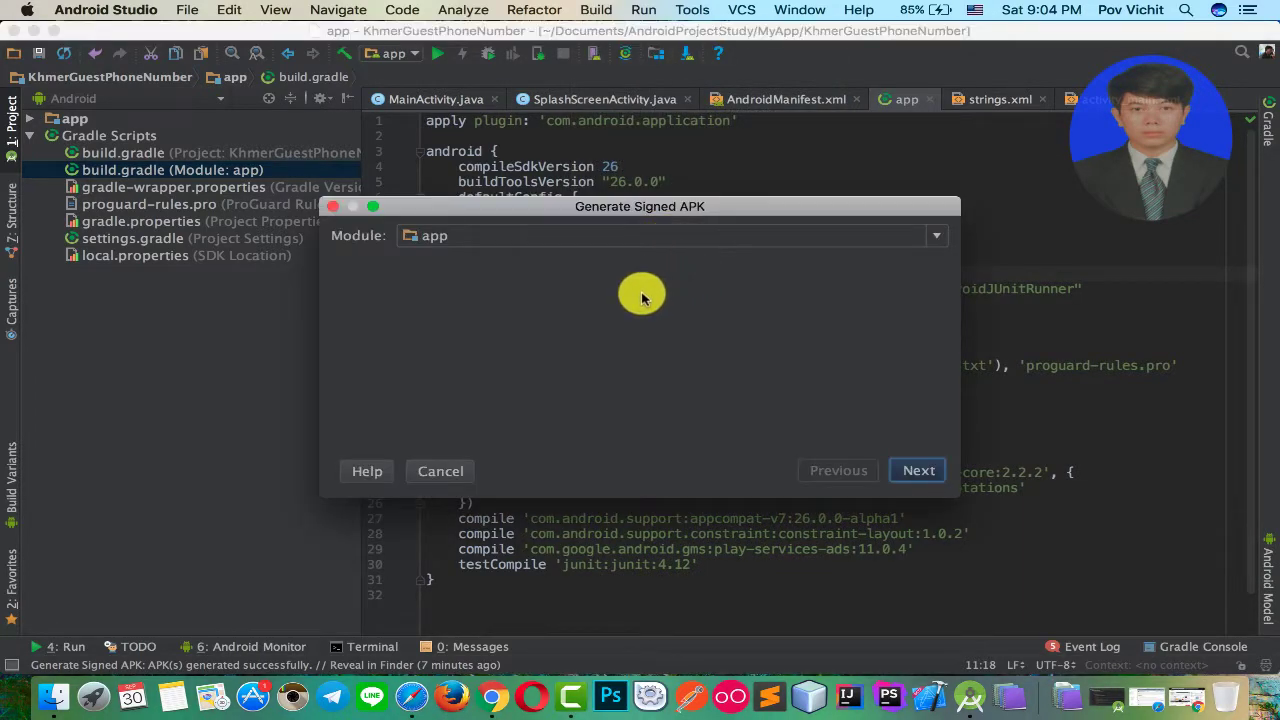
{"action": "left_click", "coordinate": [910, 467]}
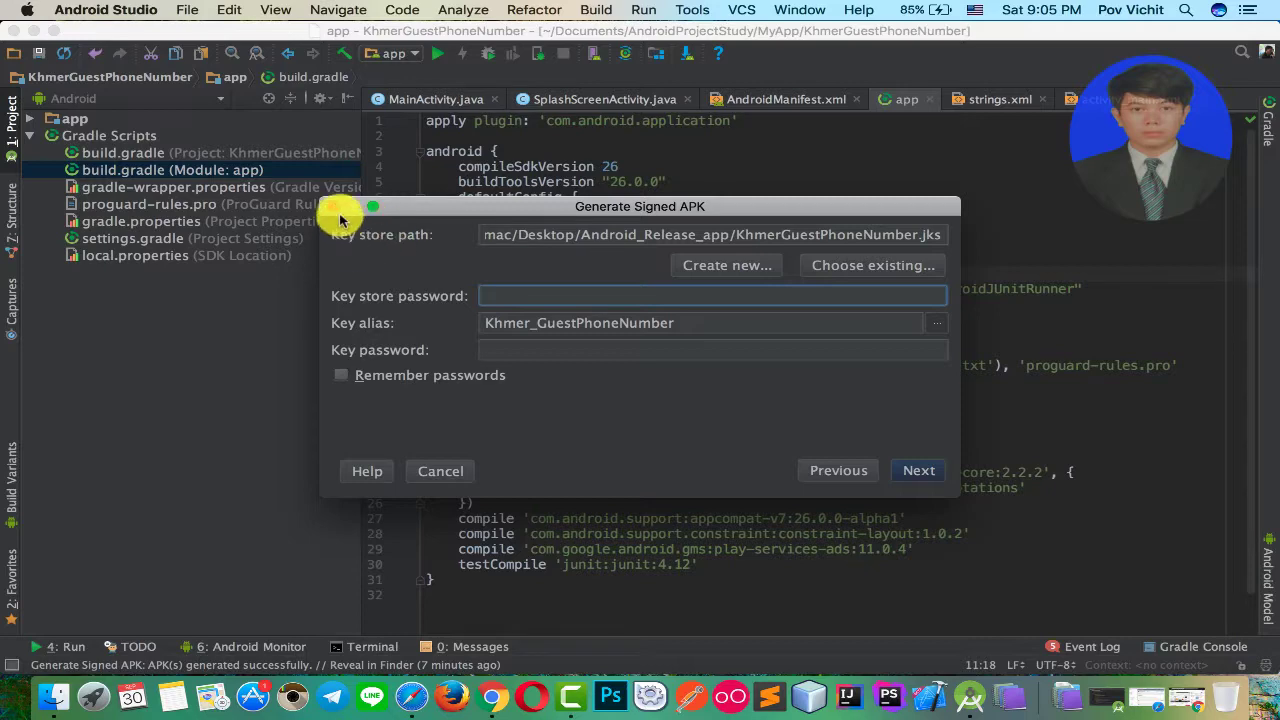
{"action": "left_click", "coordinate": [332, 207]}
{"action": "left_click", "coordinate": [550, 242]}
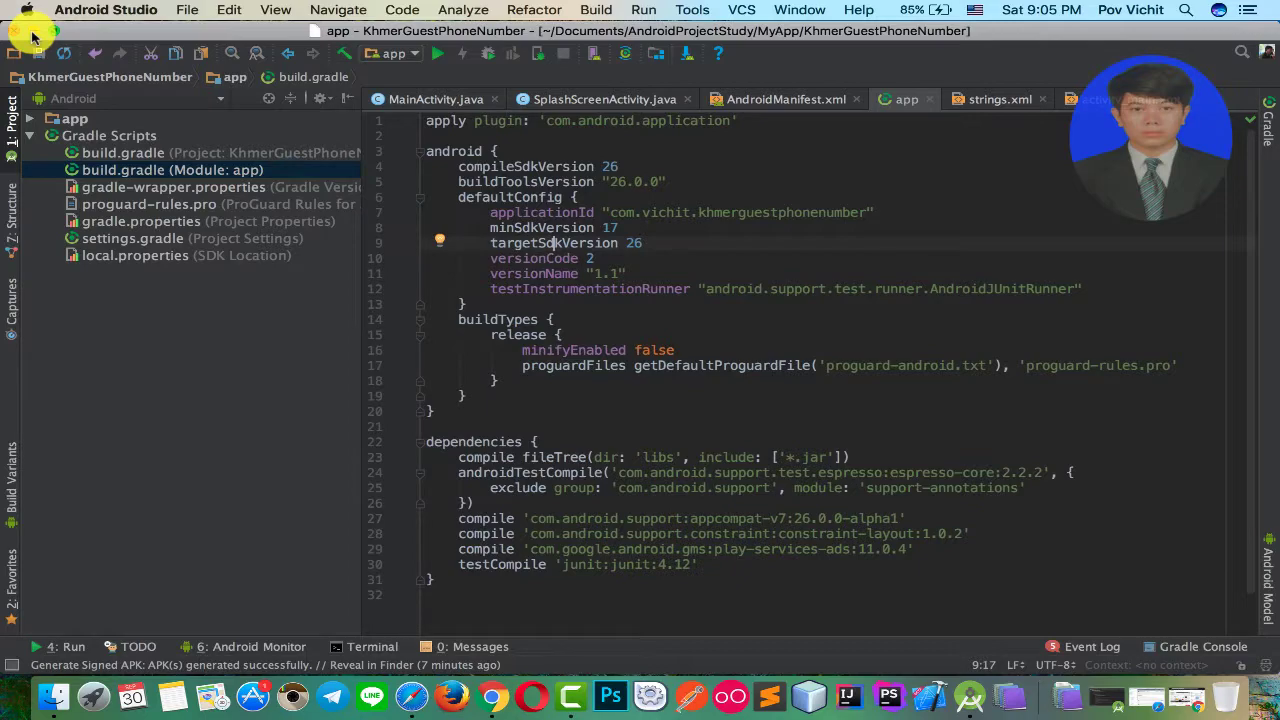
{"action": "left_click", "coordinate": [33, 36]}
- Go to the App releases page for Khmer Guest Phone Number in Google Play Console
{"action": "left_click", "coordinate": [410, 692]}
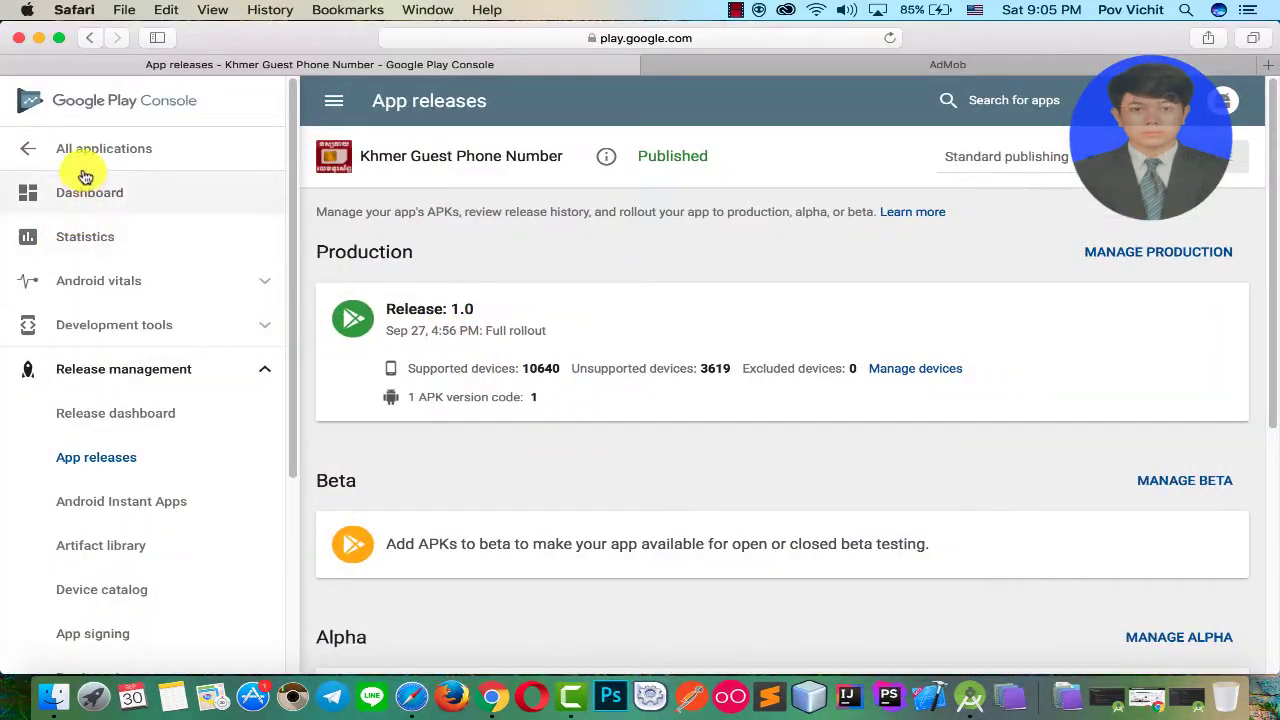
{"action": "left_click", "coordinate": [83, 150]}
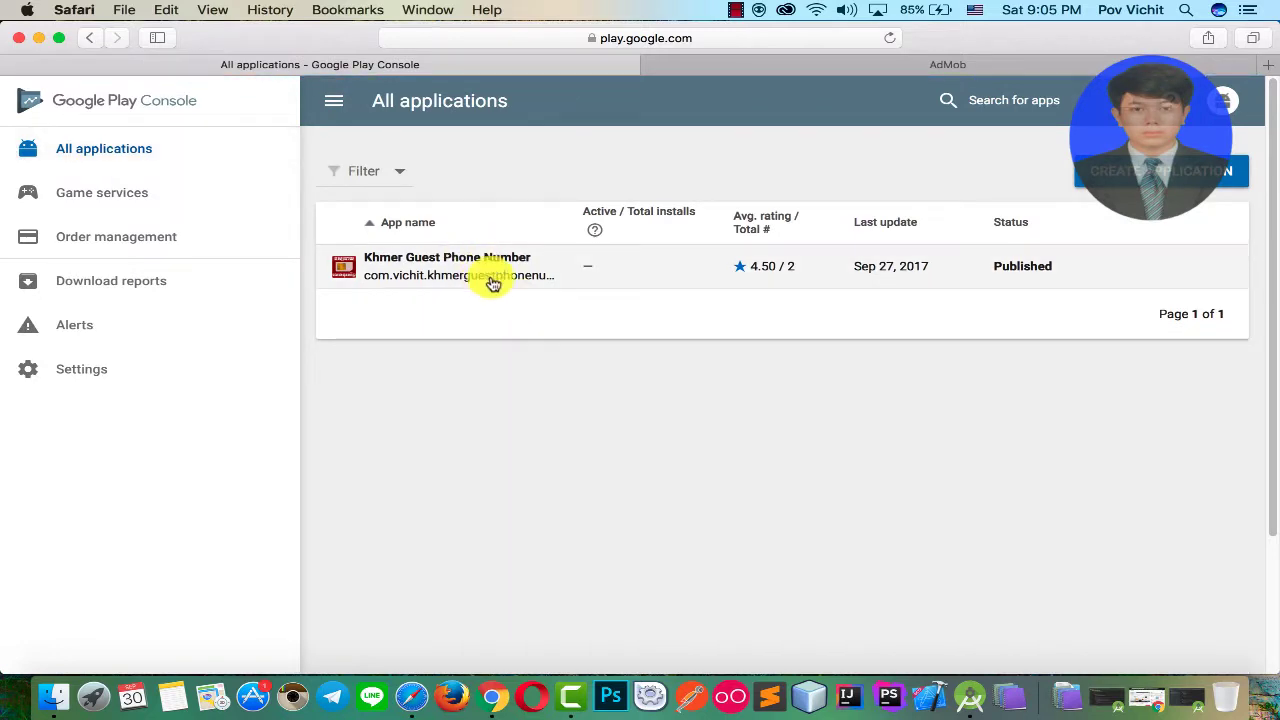
{"action": "left_click", "coordinate": [419, 282]}
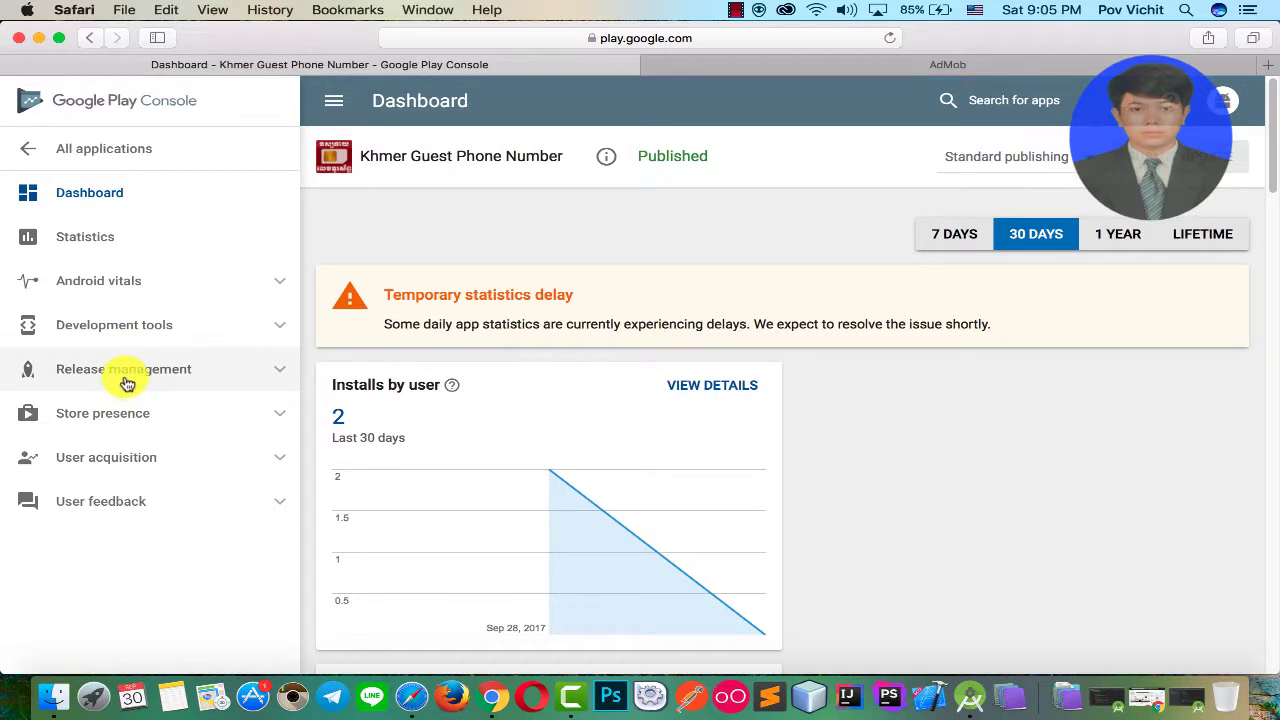
{"action": "left_click", "coordinate": [126, 380]}
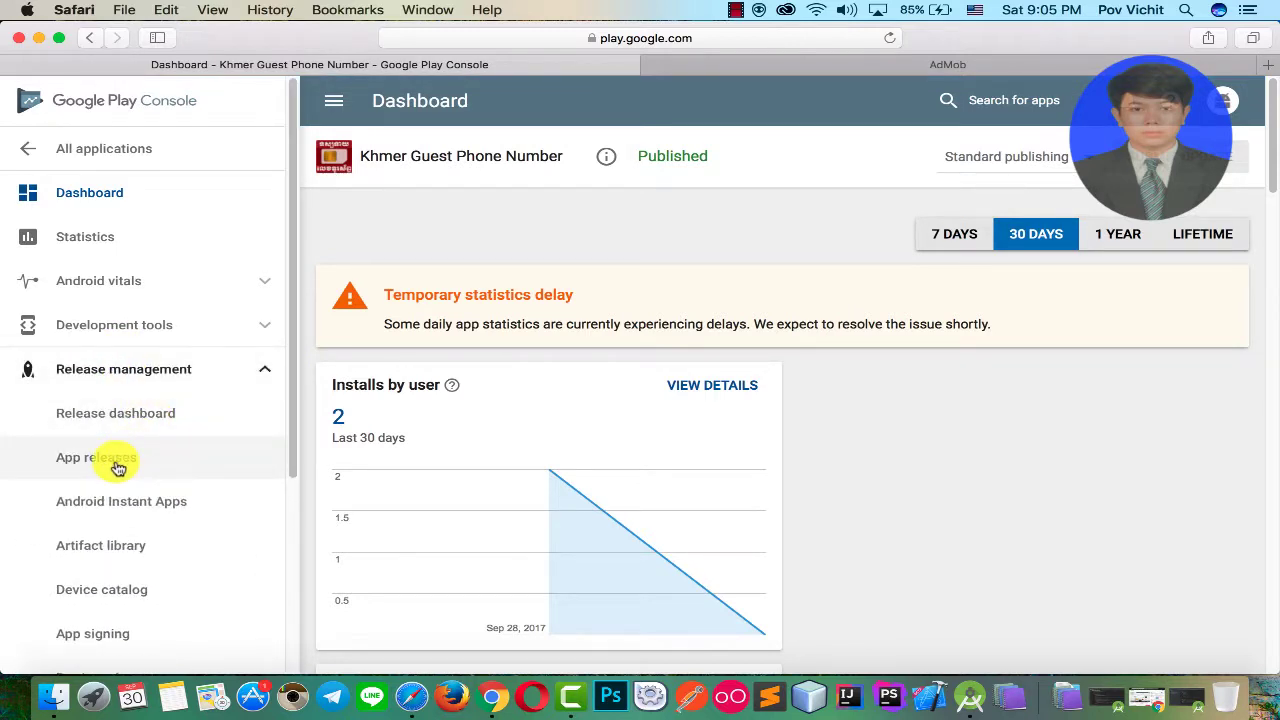
{"action": "left_click", "coordinate": [118, 467]}
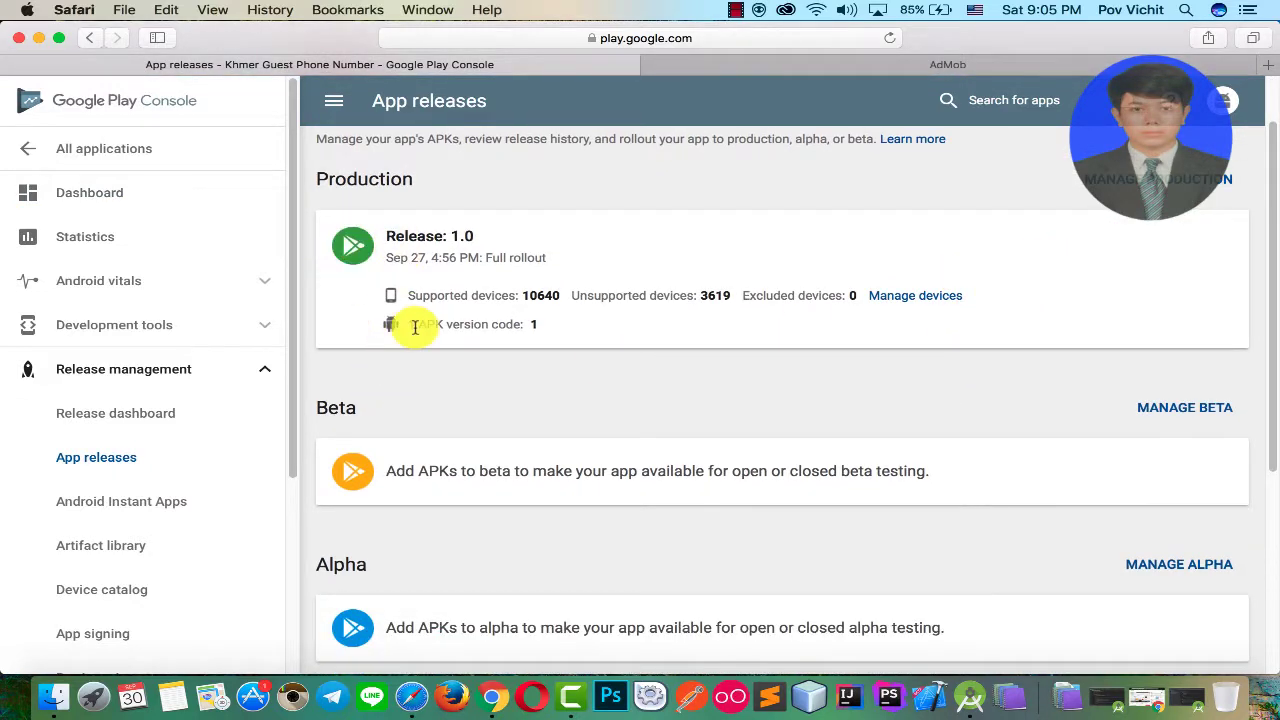
- Check the production APK version code shown for the current release 1.0
{"action": "left_click_drag", "start_coordinate": [418, 326], "coordinate": [526, 324]}
{"action": "left_click", "coordinate": [528, 325]}
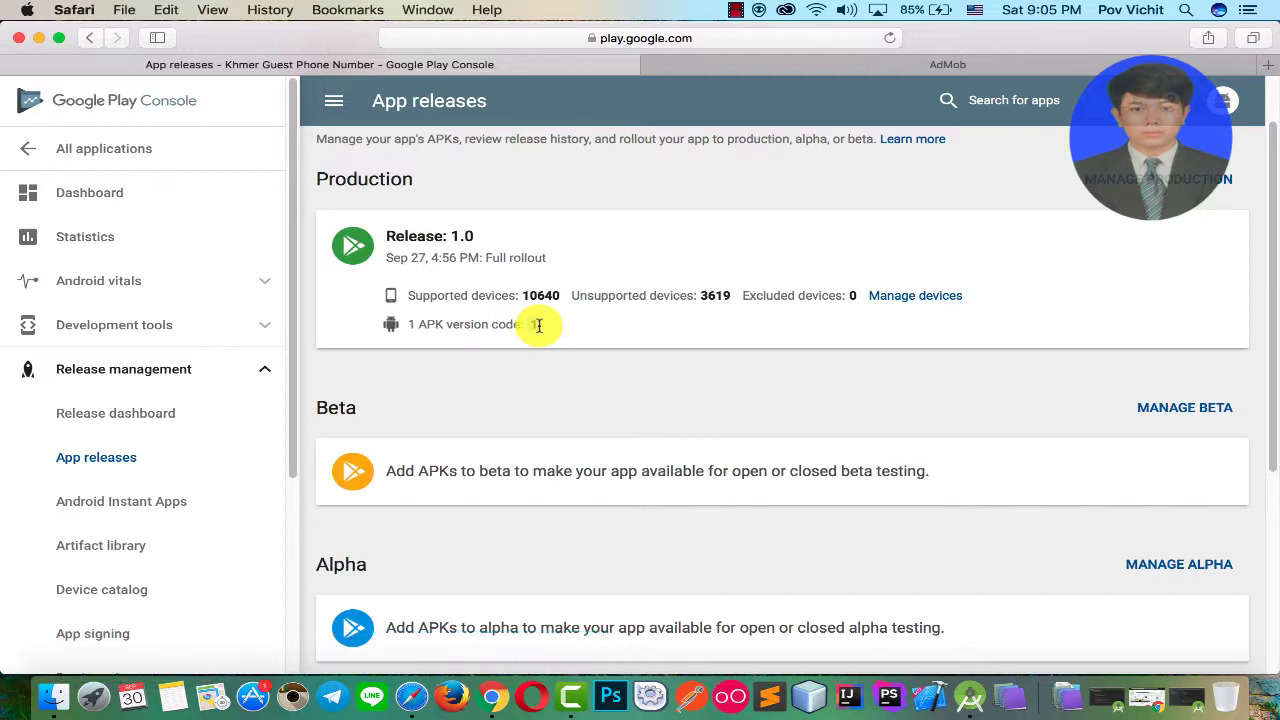
{"action": "left_click_drag", "start_coordinate": [412, 324], "coordinate": [574, 331]}
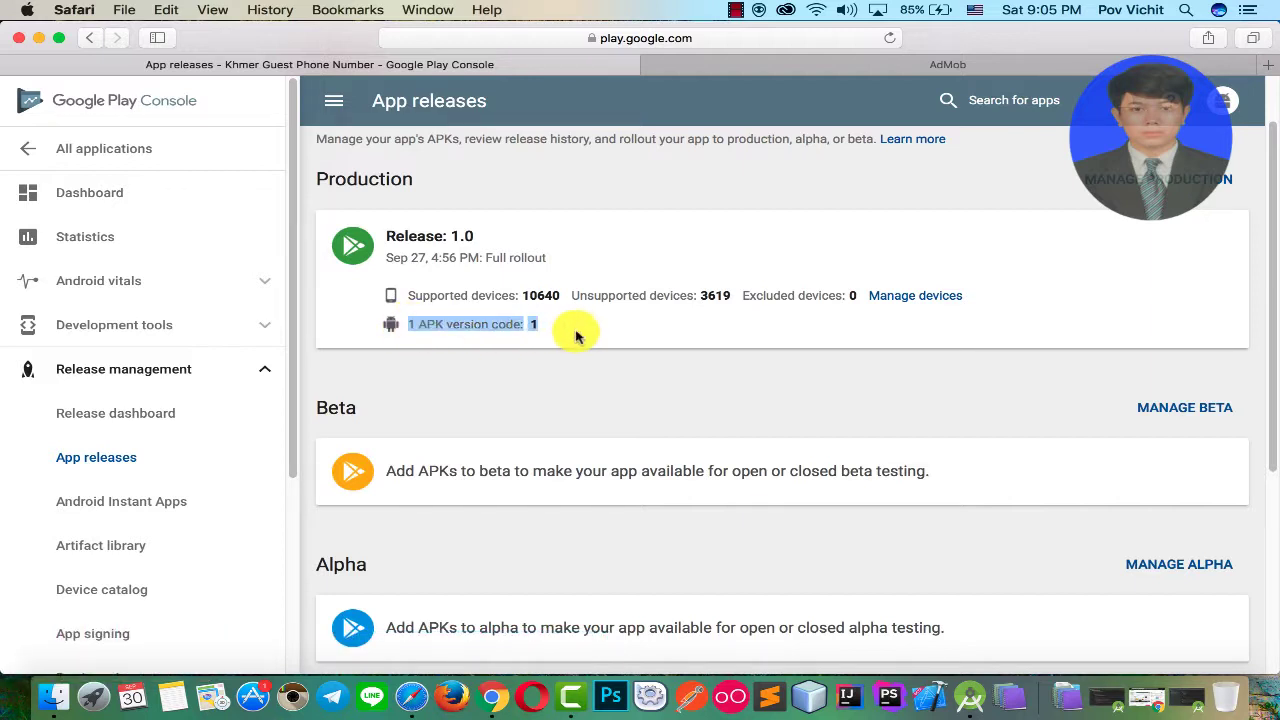
{"action": "left_click", "coordinate": [576, 335]}
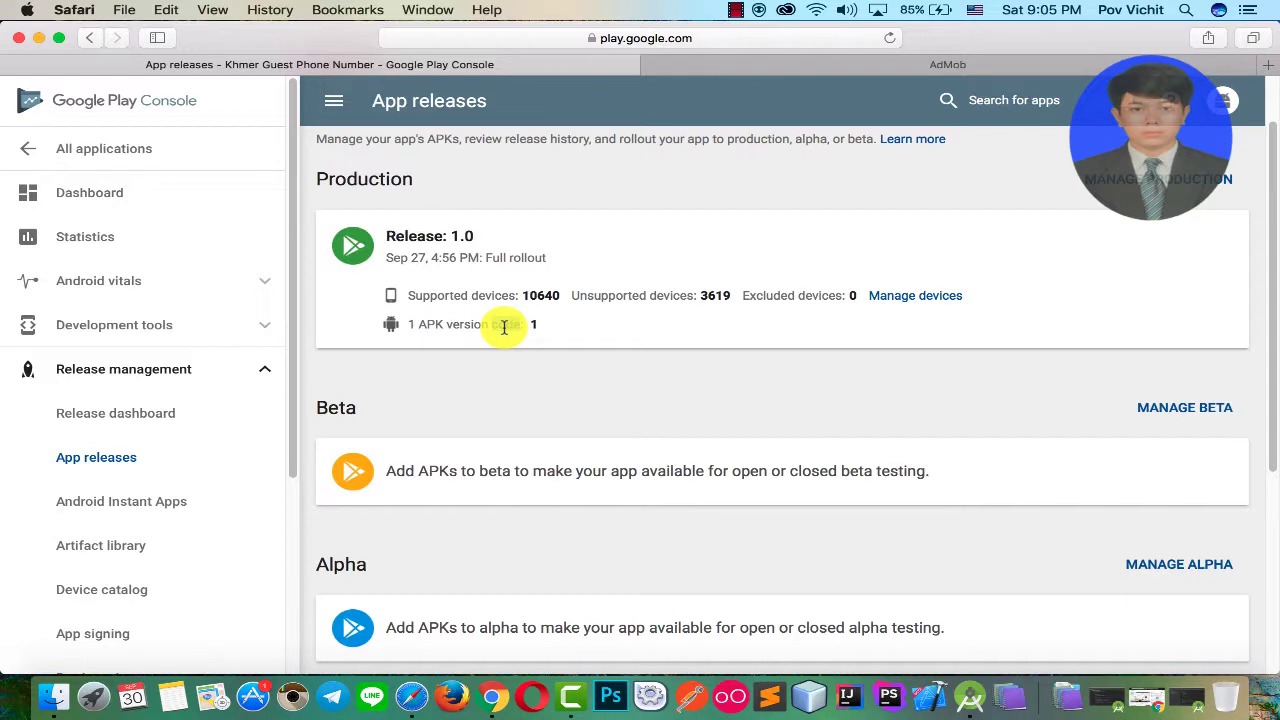
{"action": "double_click", "coordinate": [505, 326]}
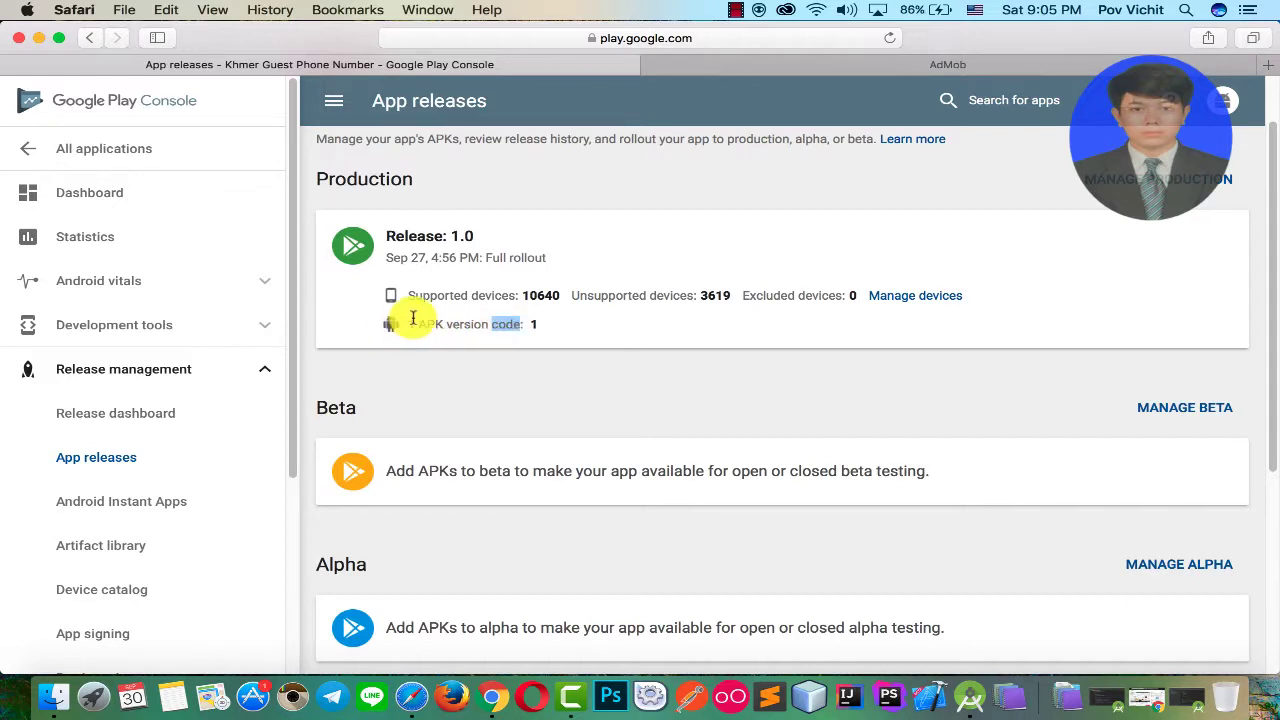
{"action": "left_click_drag", "start_coordinate": [409, 320], "coordinate": [490, 323]}
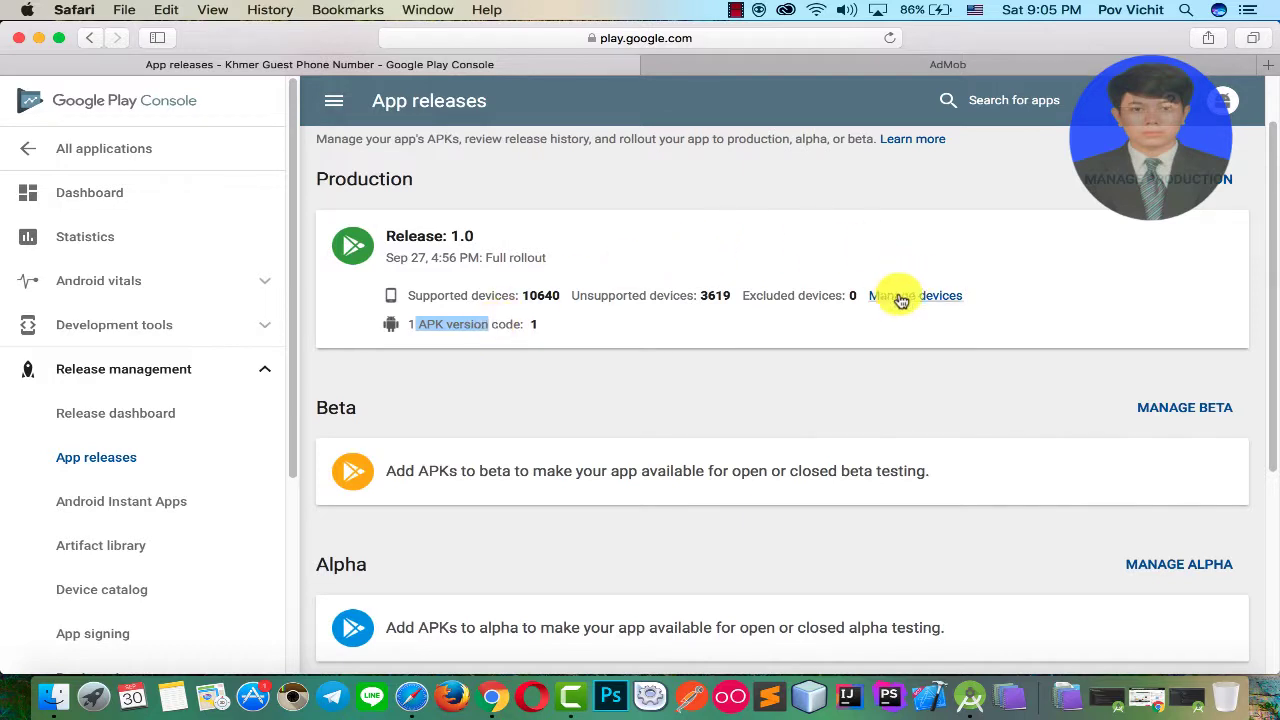
{"action": "left_click", "coordinate": [540, 325]}
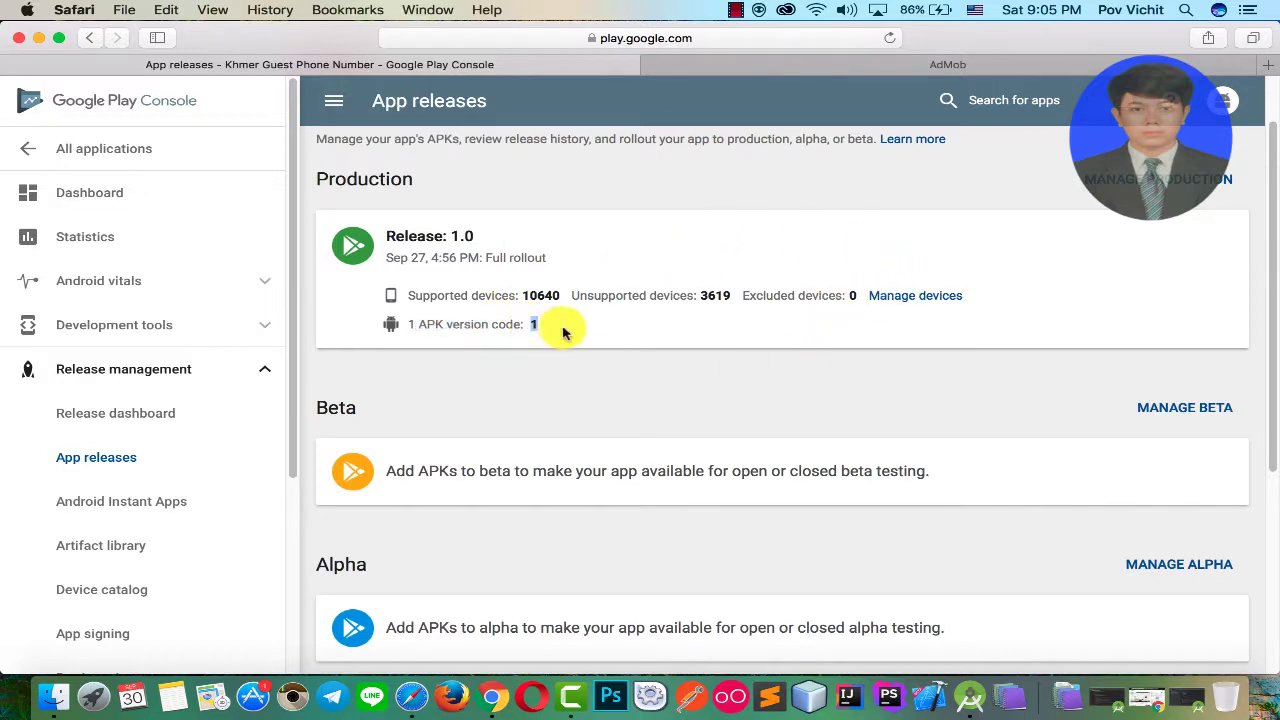
{"action": "scroll", "coordinate": [690, 335], "scroll_direction": "up", "scroll_amount": 2}
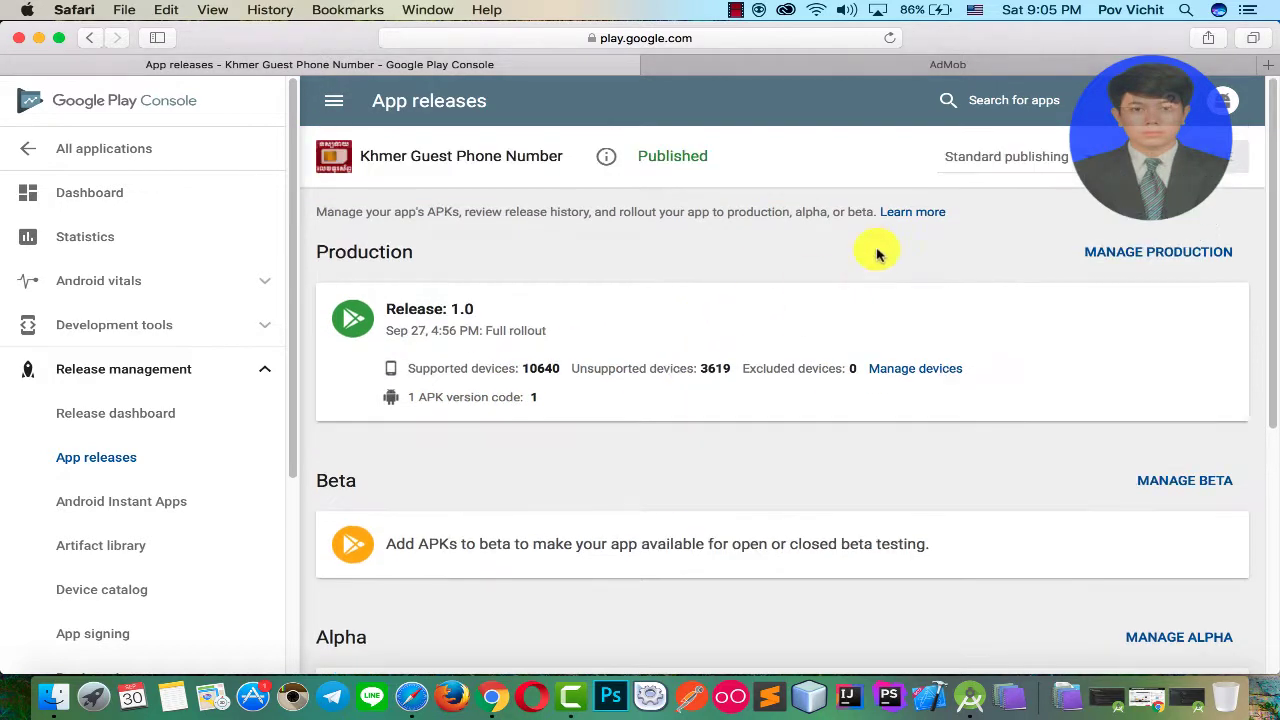
- Bring up the production track details with MANAGE PRODUCTION
{"action": "left_click", "coordinate": [1134, 262]}
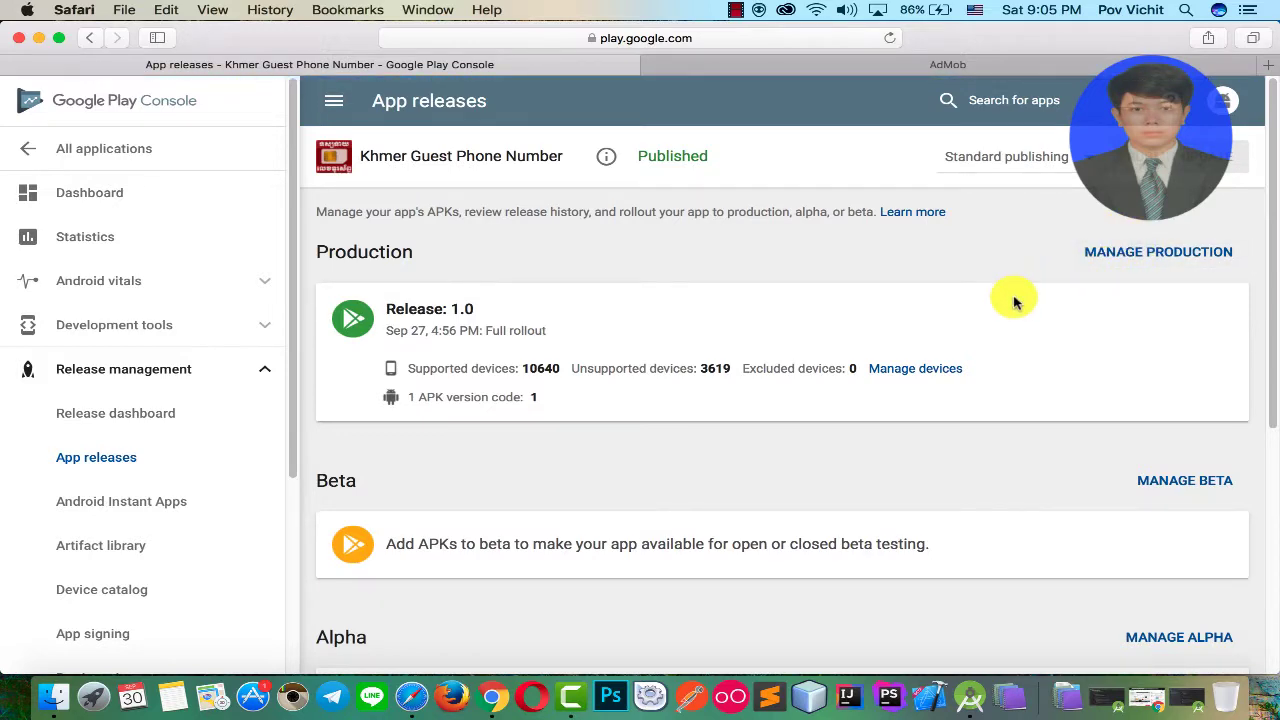
{"action": "scroll", "coordinate": [891, 394], "scroll_direction": "down", "scroll_amount": 3}
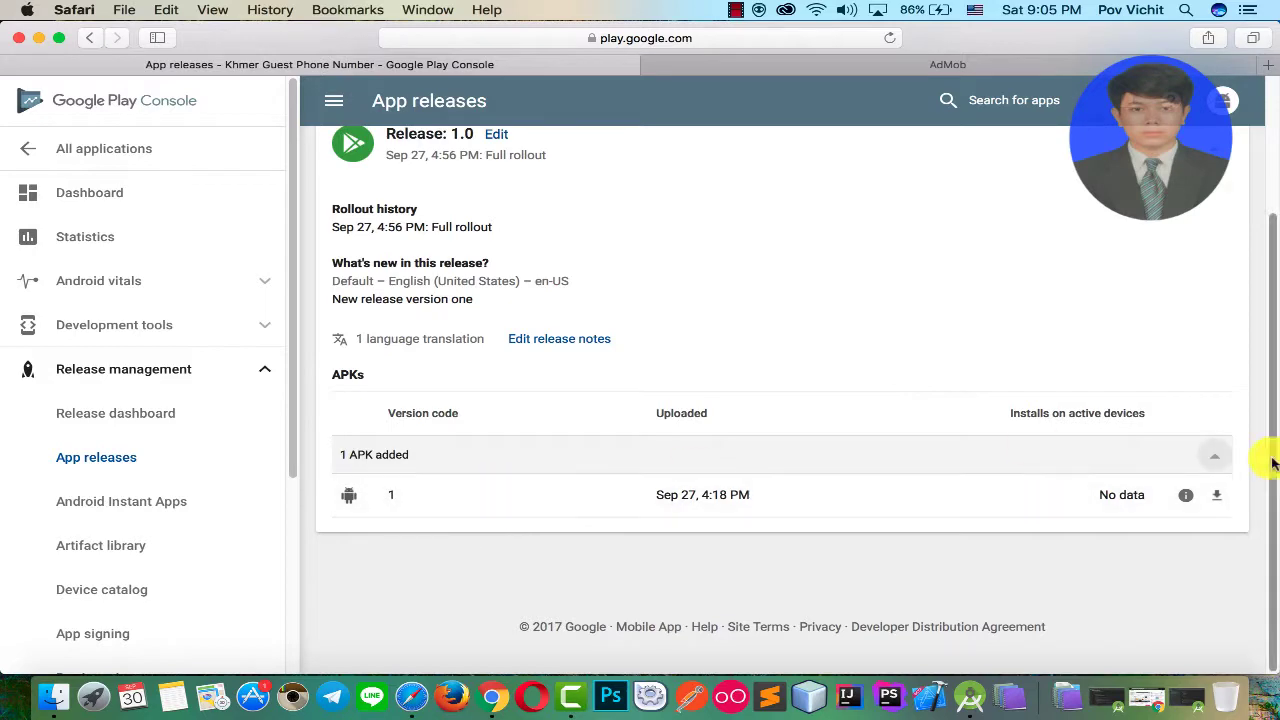
{"action": "scroll", "coordinate": [751, 329], "scroll_direction": "up", "scroll_amount": 3}
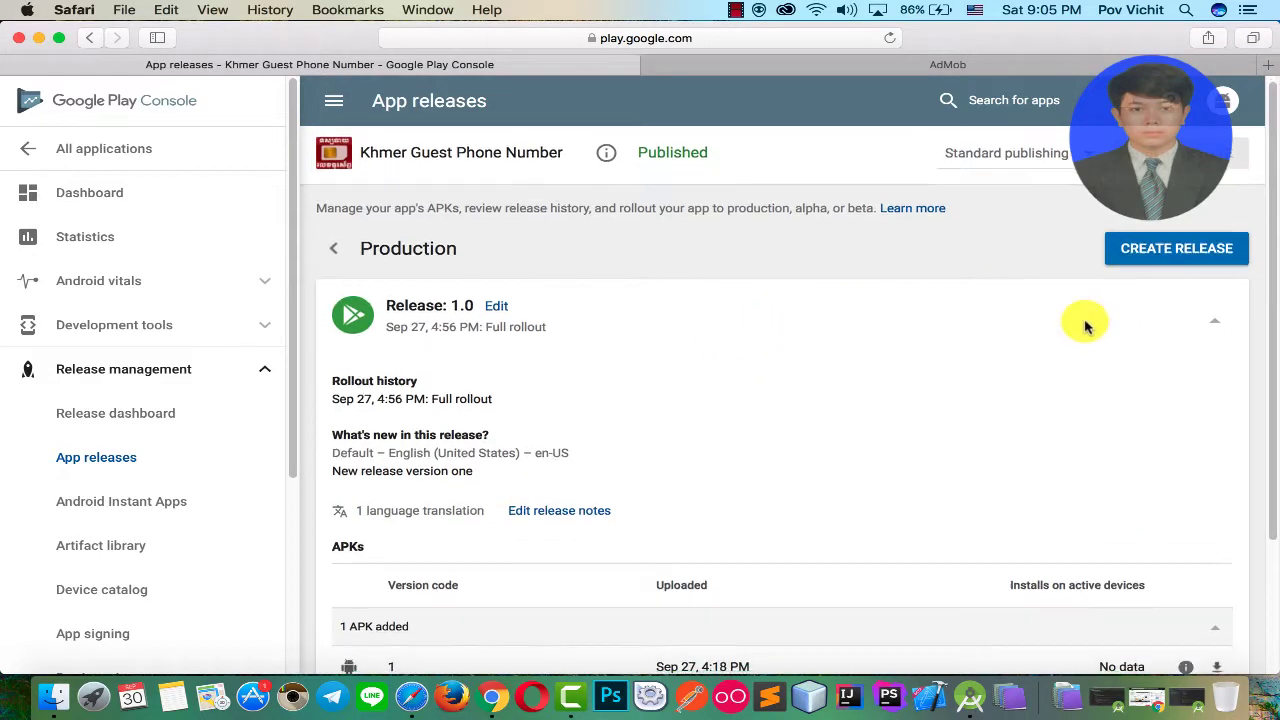
{"action": "scroll", "coordinate": [508, 470], "scroll_direction": "down", "scroll_amount": 3}
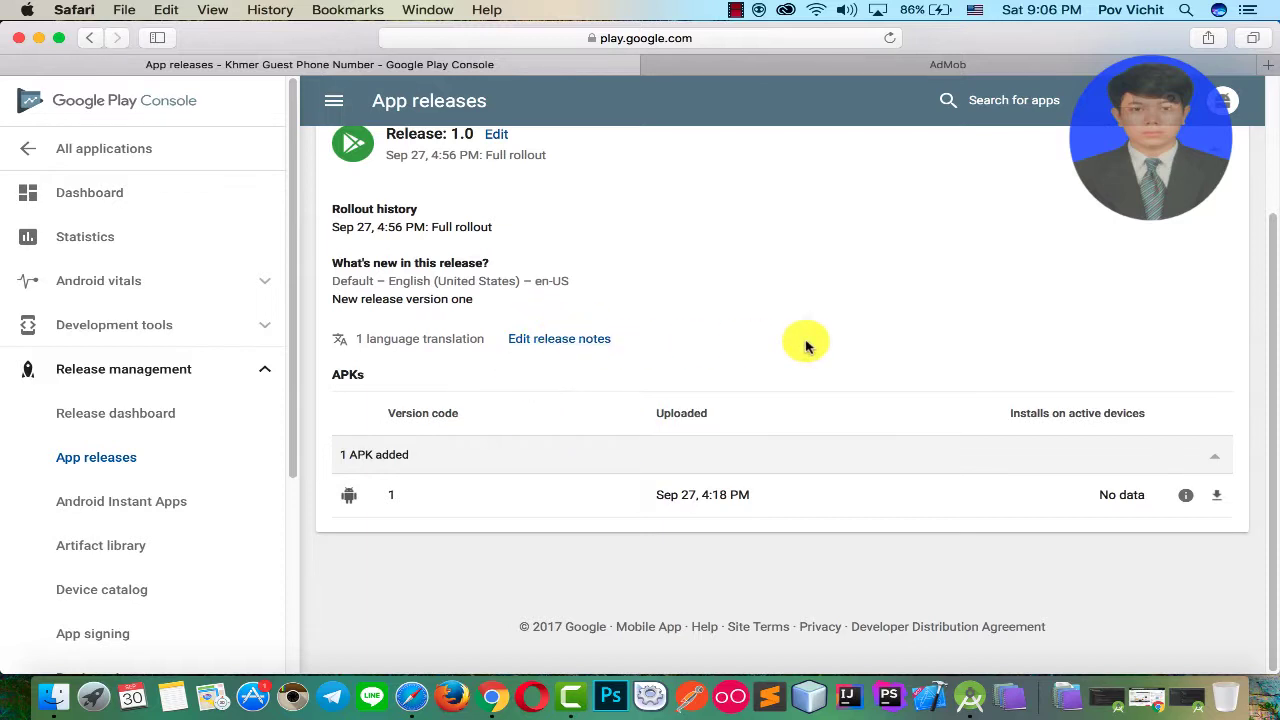
{"action": "scroll", "coordinate": [808, 345], "scroll_direction": "up", "scroll_amount": 3}
- Create a new production release and upload khmerguestphonenumberversion2.apk from the Android_Release_app folder
{"action": "left_click", "coordinate": [1160, 254]}
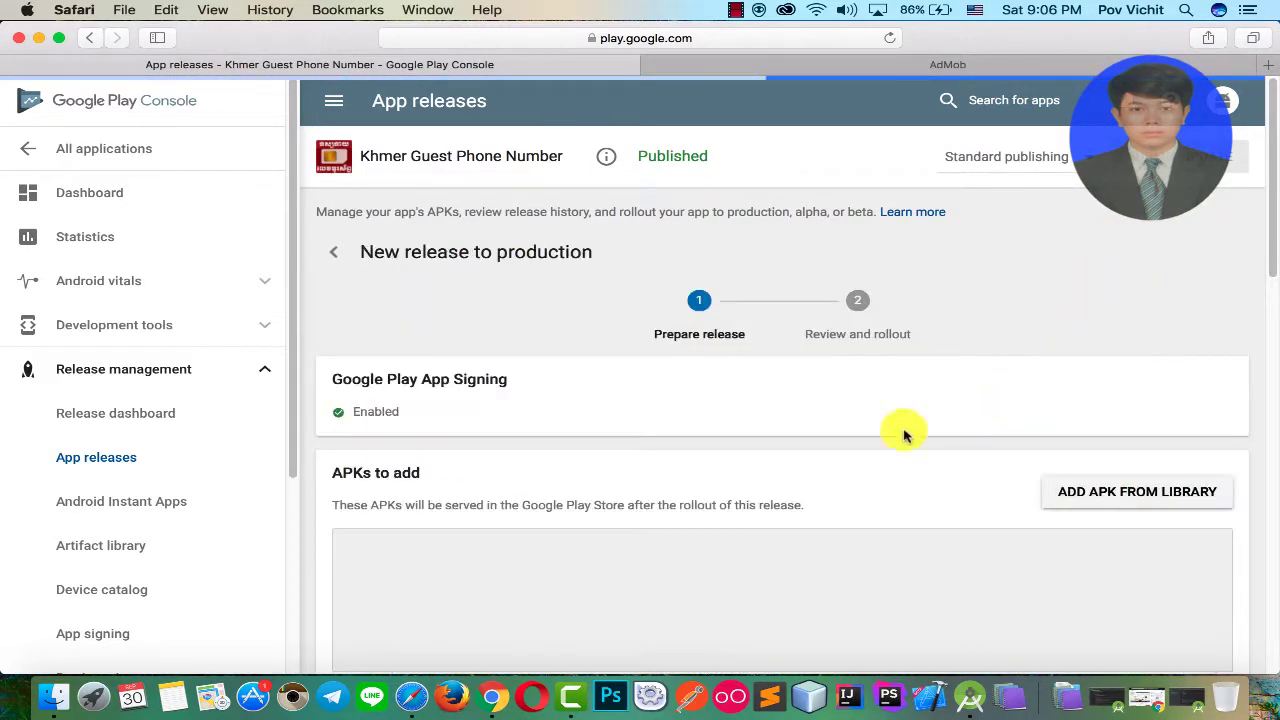
{"action": "scroll", "coordinate": [905, 435], "scroll_direction": "down", "scroll_amount": 5}
{"action": "scroll", "coordinate": [757, 420], "scroll_direction": "up", "scroll_amount": 1}
{"action": "scroll", "coordinate": [814, 409], "scroll_direction": "up", "scroll_amount": 5}
{"action": "scroll", "coordinate": [851, 406], "scroll_direction": "down", "scroll_amount": 3}
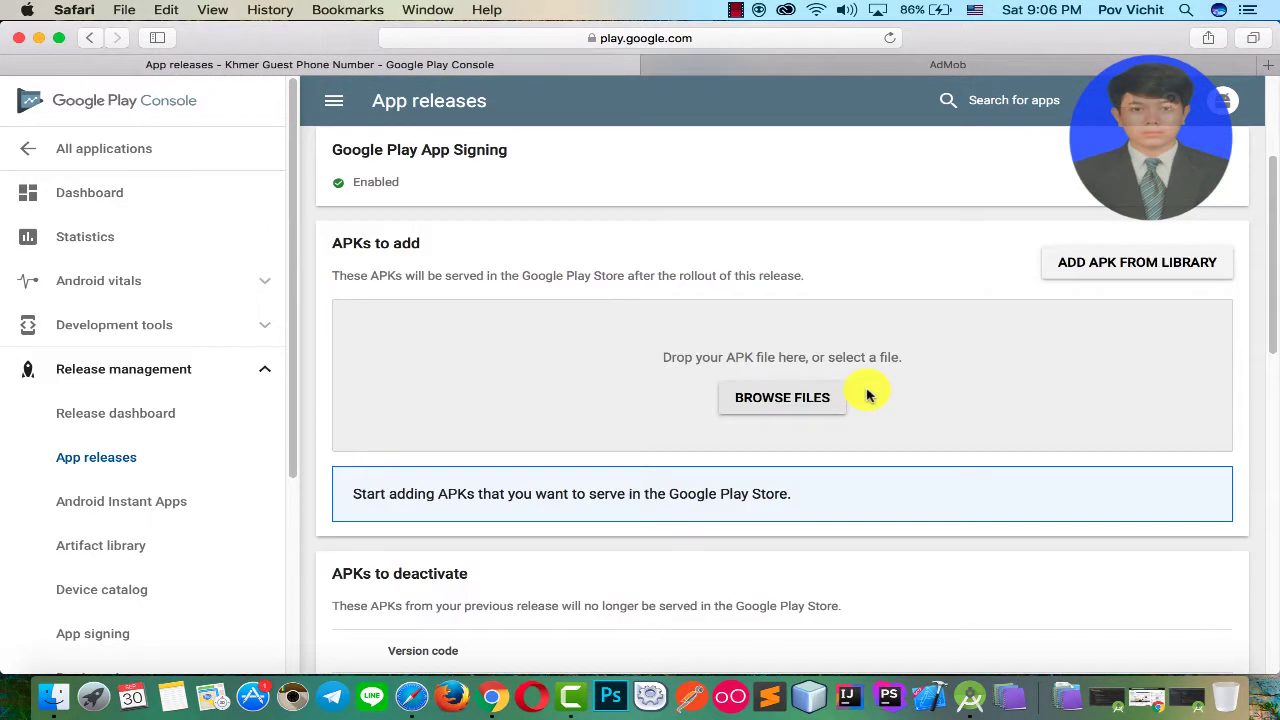
{"action": "left_click", "coordinate": [790, 407]}
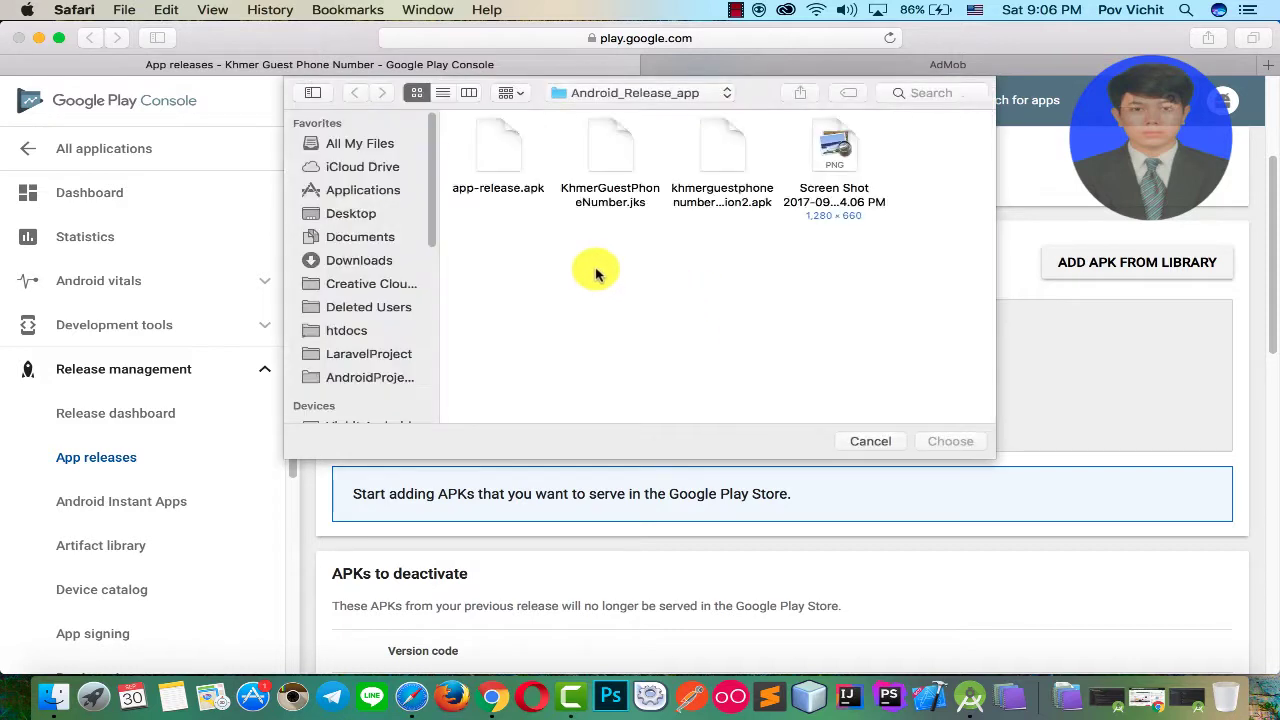
{"action": "left_click", "coordinate": [716, 196]}
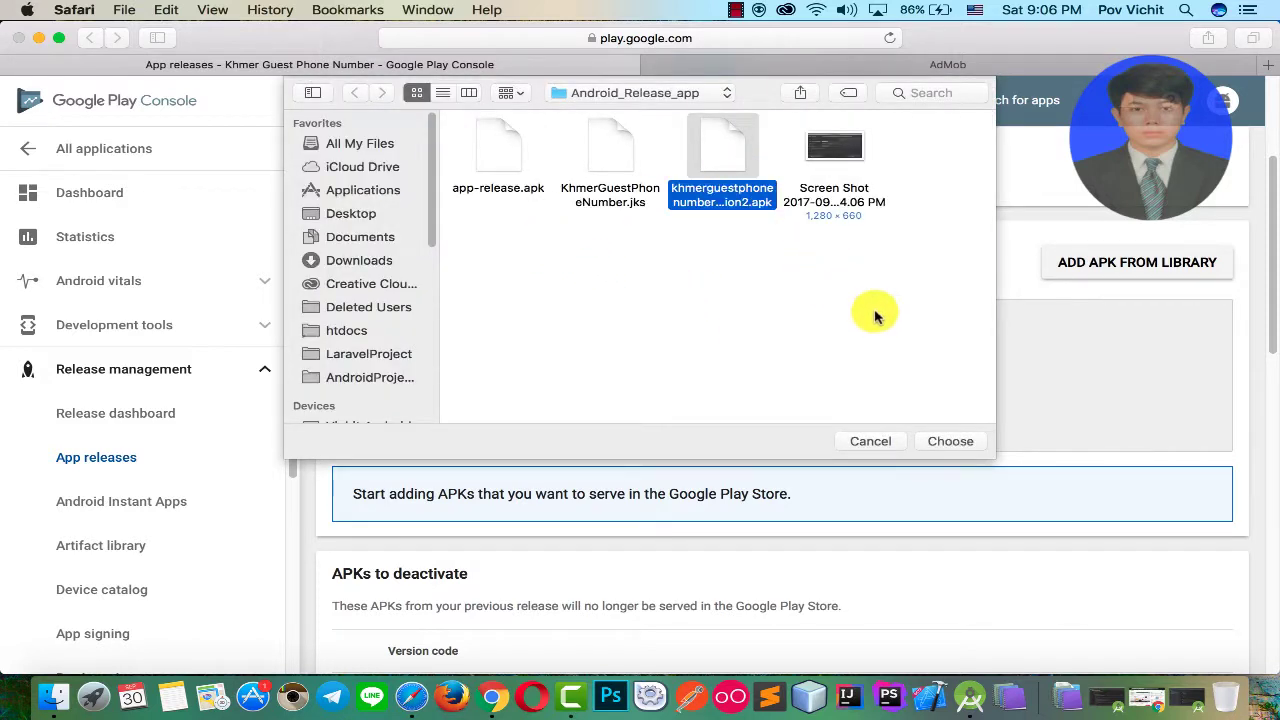
{"action": "left_click", "coordinate": [949, 441]}
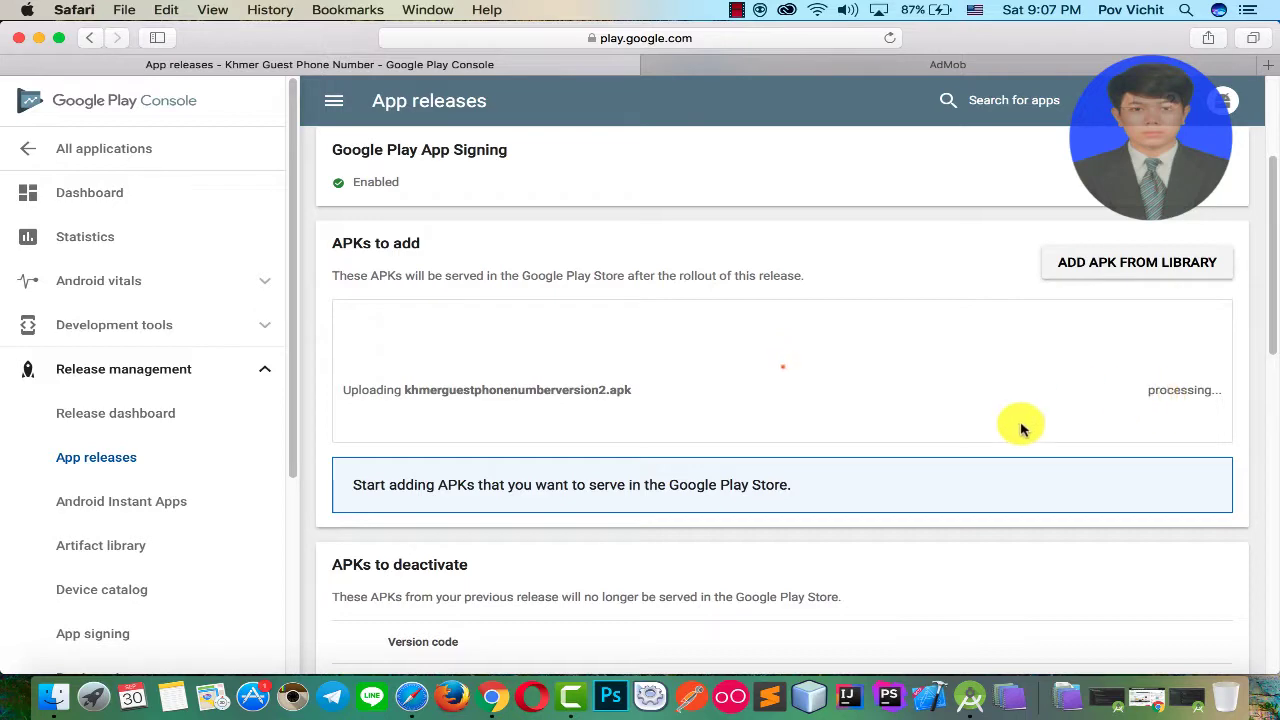
- Replace the en-US What's new placeholder with the note "add more function"
{"action": "scroll", "coordinate": [922, 445], "scroll_direction": "down", "scroll_amount": 3}
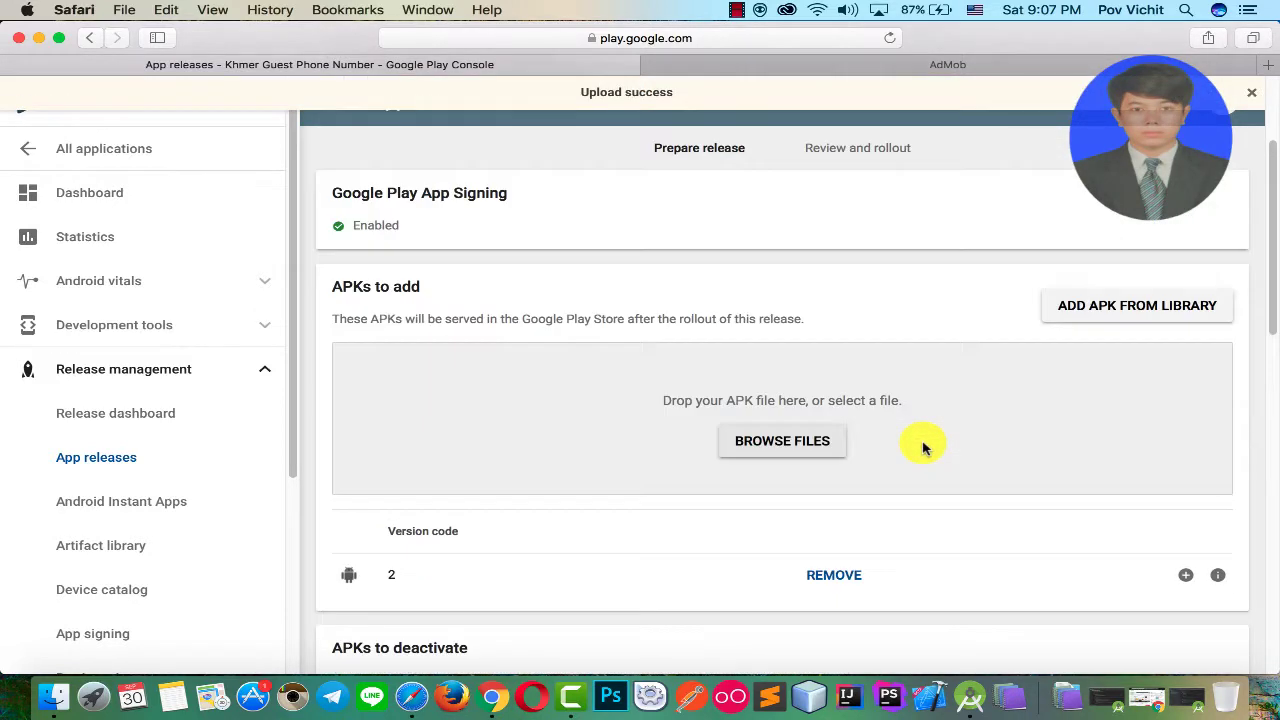
{"action": "scroll", "coordinate": [920, 443], "scroll_direction": "down", "scroll_amount": 5}
{"action": "scroll", "coordinate": [500, 470], "scroll_direction": "down", "scroll_amount": 1}
{"action": "scroll", "coordinate": [507, 466], "scroll_direction": "down", "scroll_amount": 1}
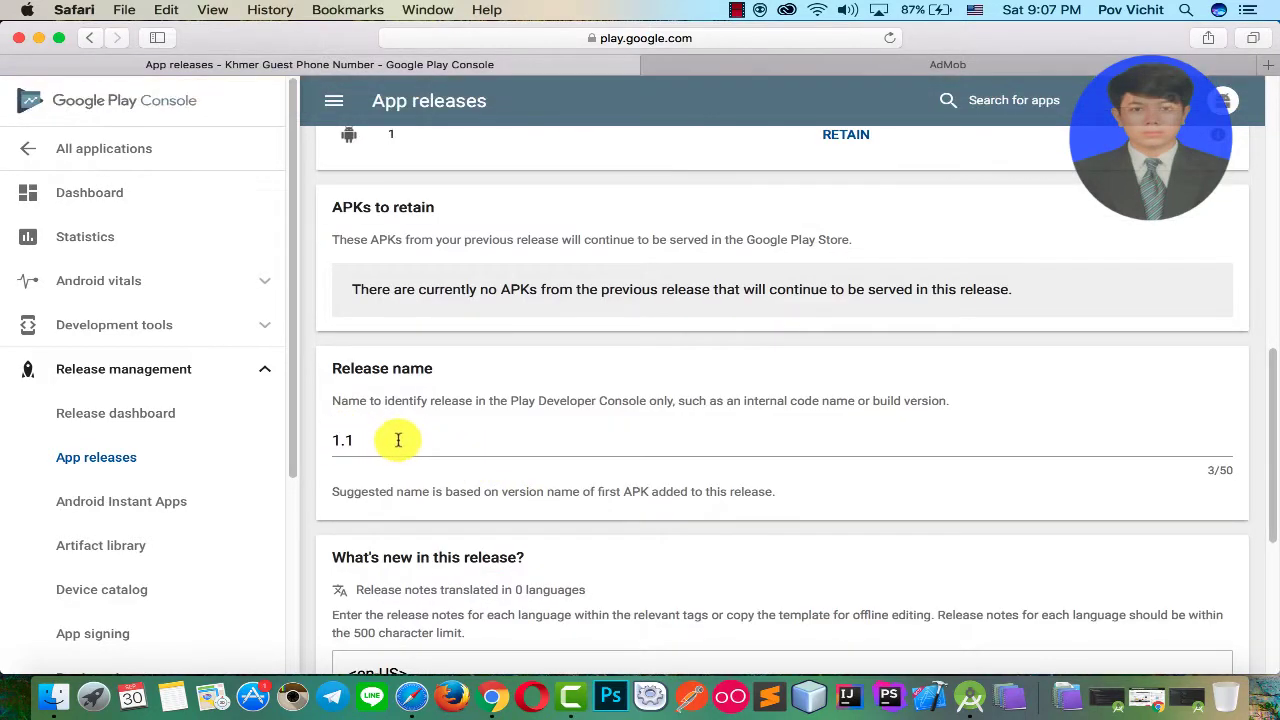
{"action": "scroll", "coordinate": [380, 440], "scroll_direction": "down", "scroll_amount": 4}
{"action": "left_click_drag", "start_coordinate": [349, 461], "coordinate": [729, 456]}
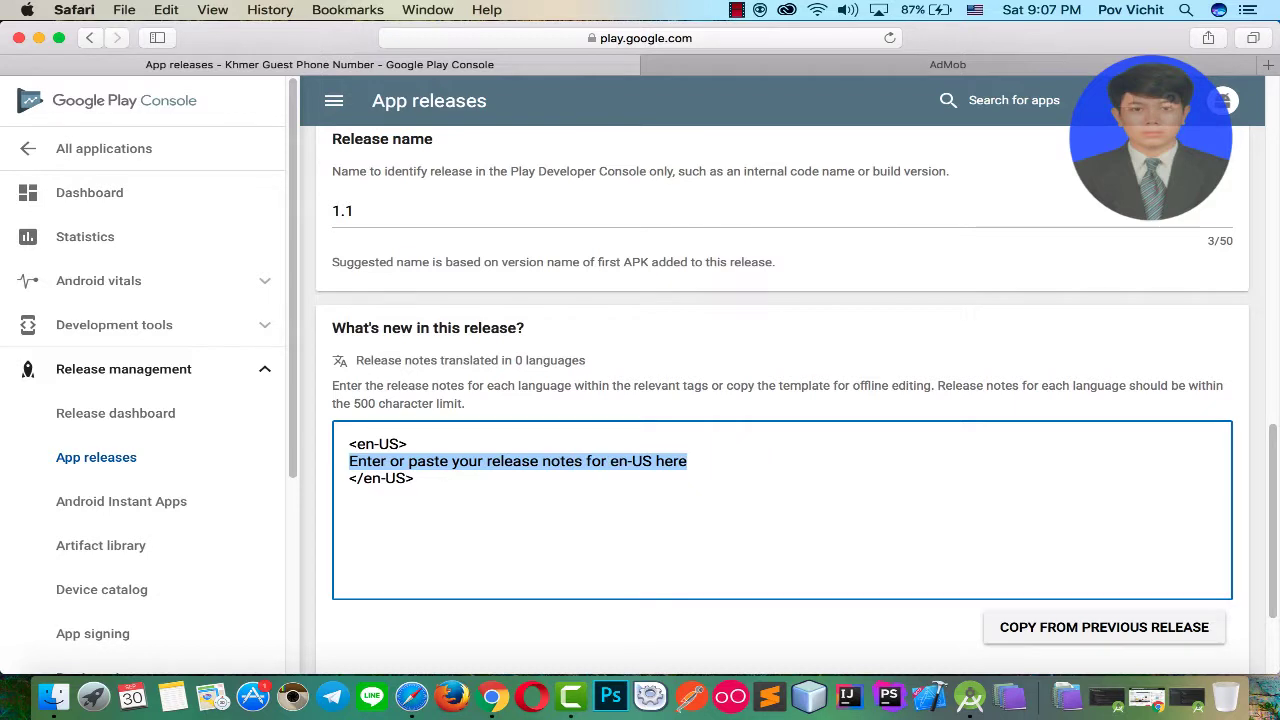
{"action": "key", "text": "BackSpace"}
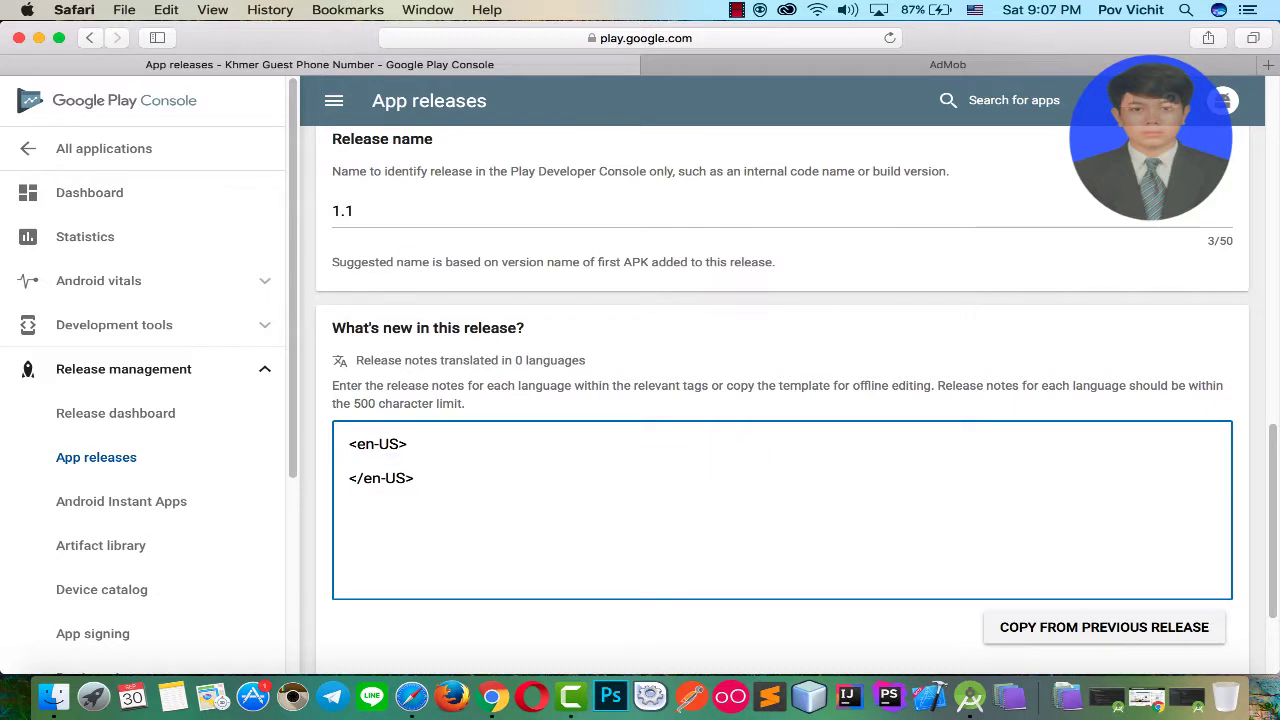
{"action": "type", "text": "Fix admi"}
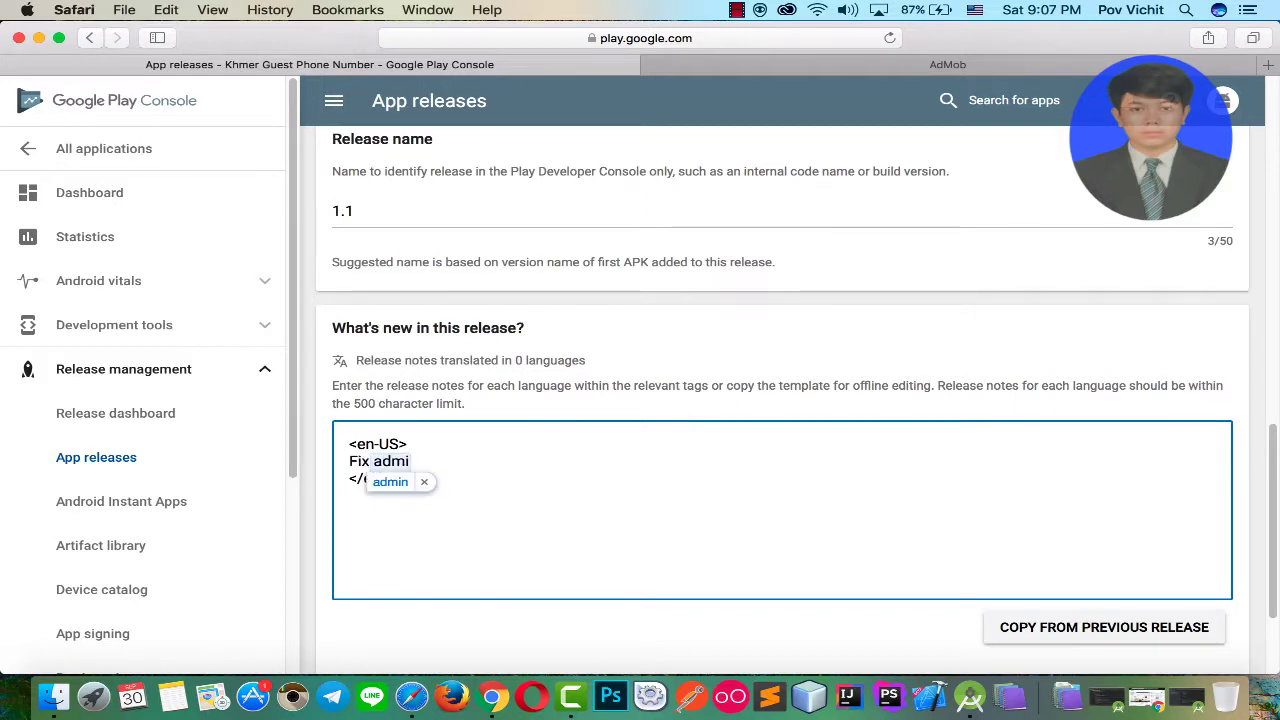
{"action": "key", "text": "BackSpace"}
{"action": "key", "text": "BackSpace"}
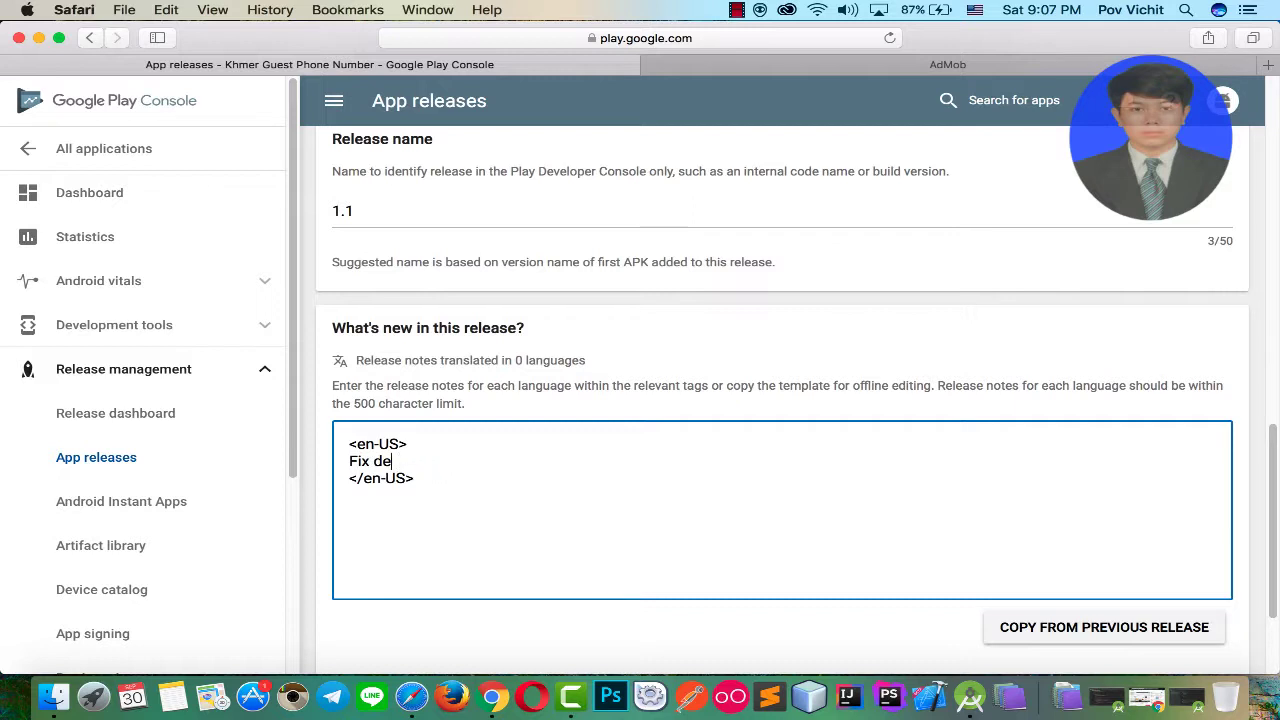
{"action": "key", "text": "BackSpace"}
{"action": "key", "text": "BackSpace"}
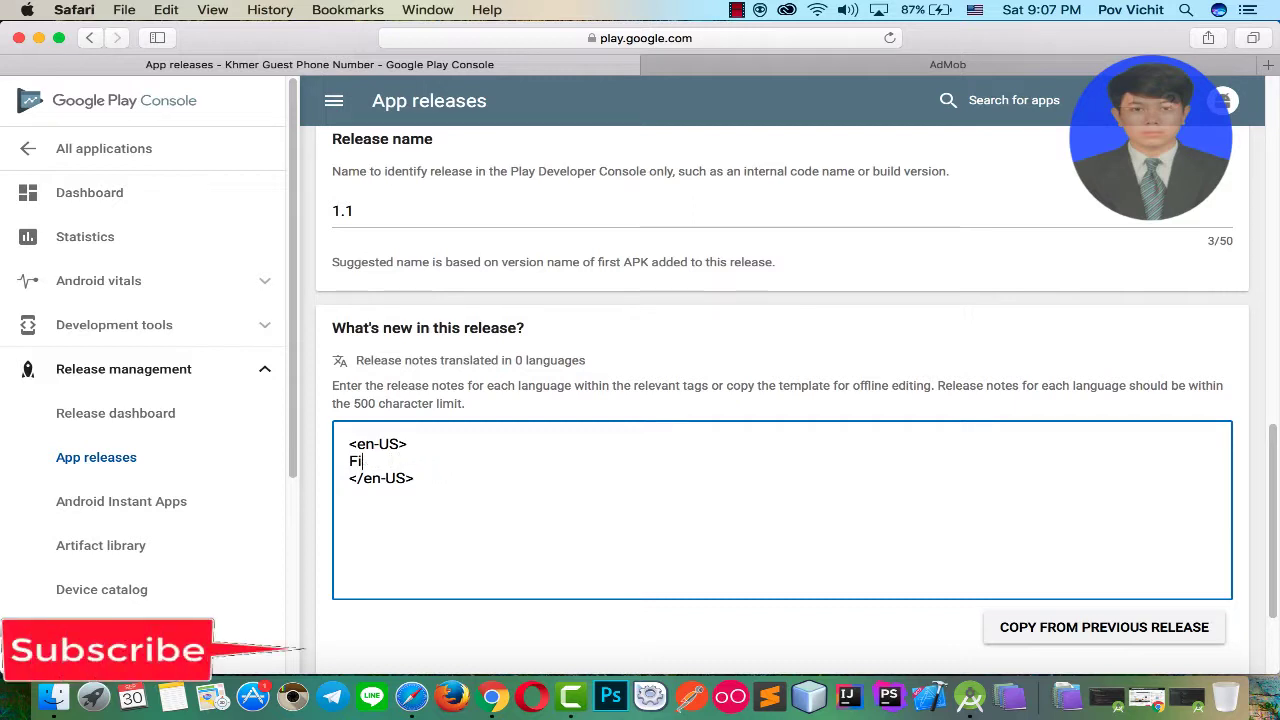
{"action": "key", "text": "BackSpace"}
{"action": "key", "text": "BackSpace"}
{"action": "type", "text": "add more f"}
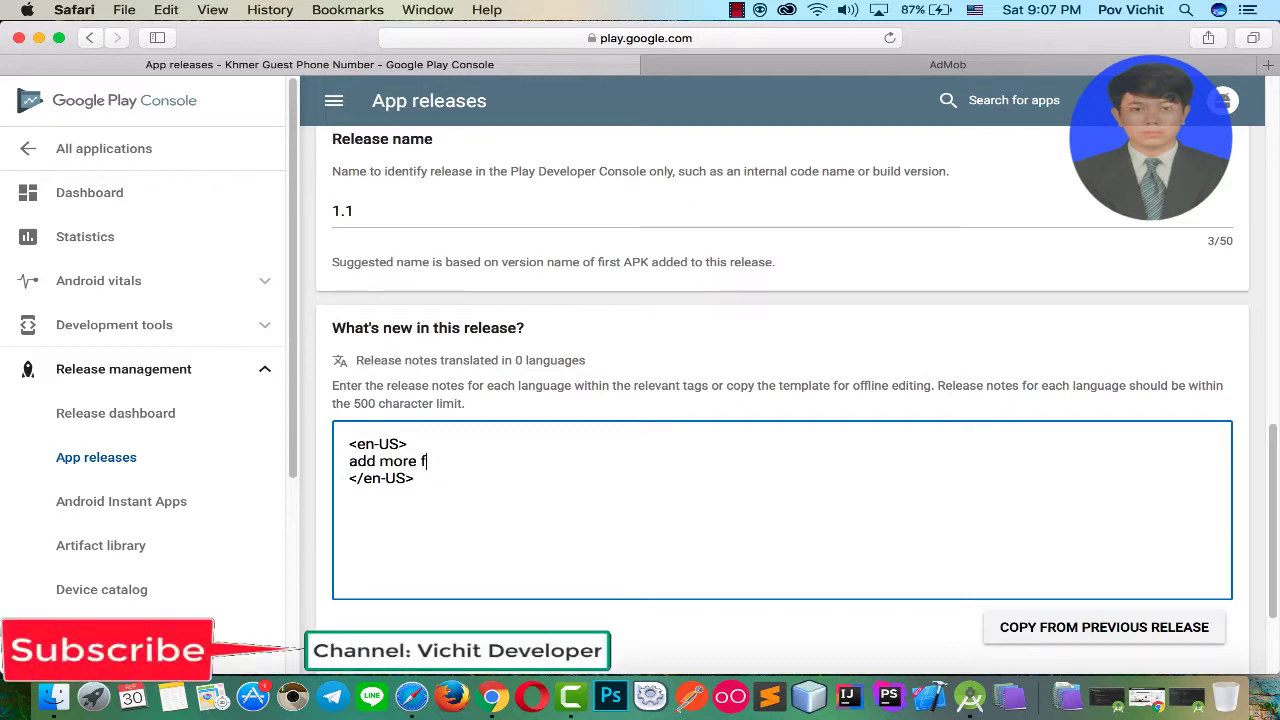
{"action": "type", "text": "unction"}
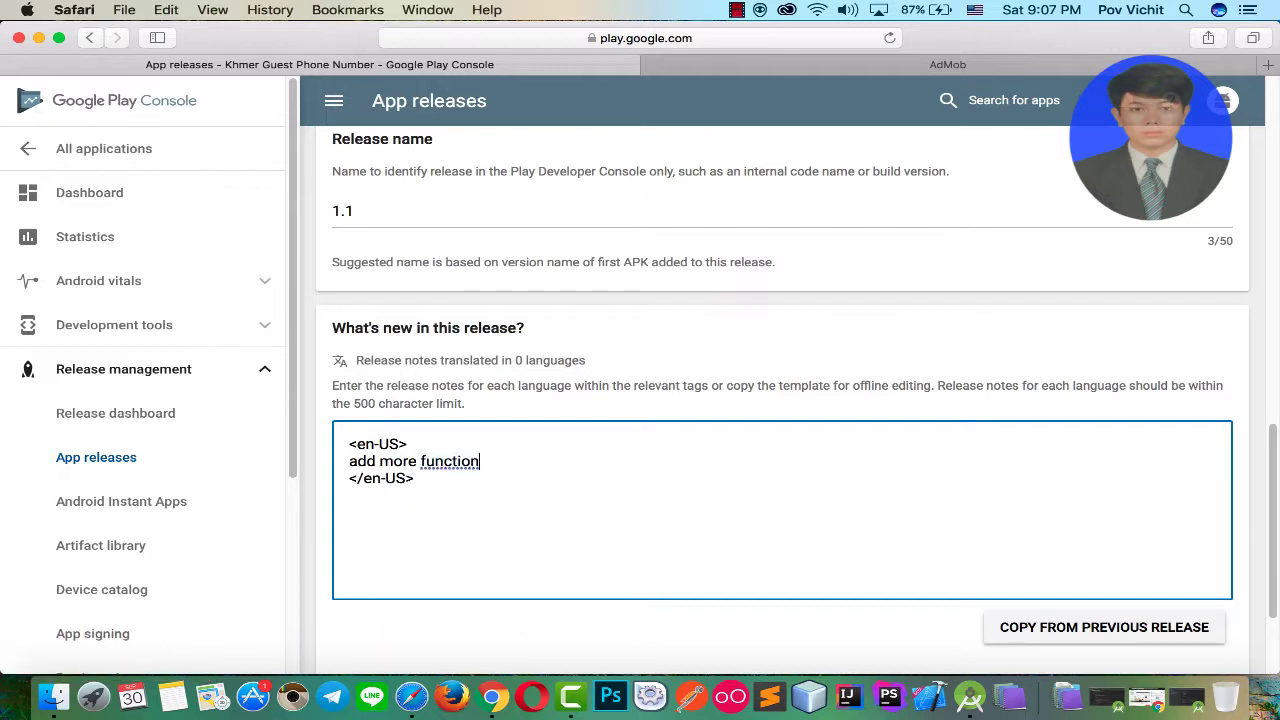
{"action": "left_click", "coordinate": [446, 461]}
{"action": "key", "text": "BackSpace"}
{"action": "key", "text": "BackSpace"}
{"action": "key", "text": "BackSpace"}
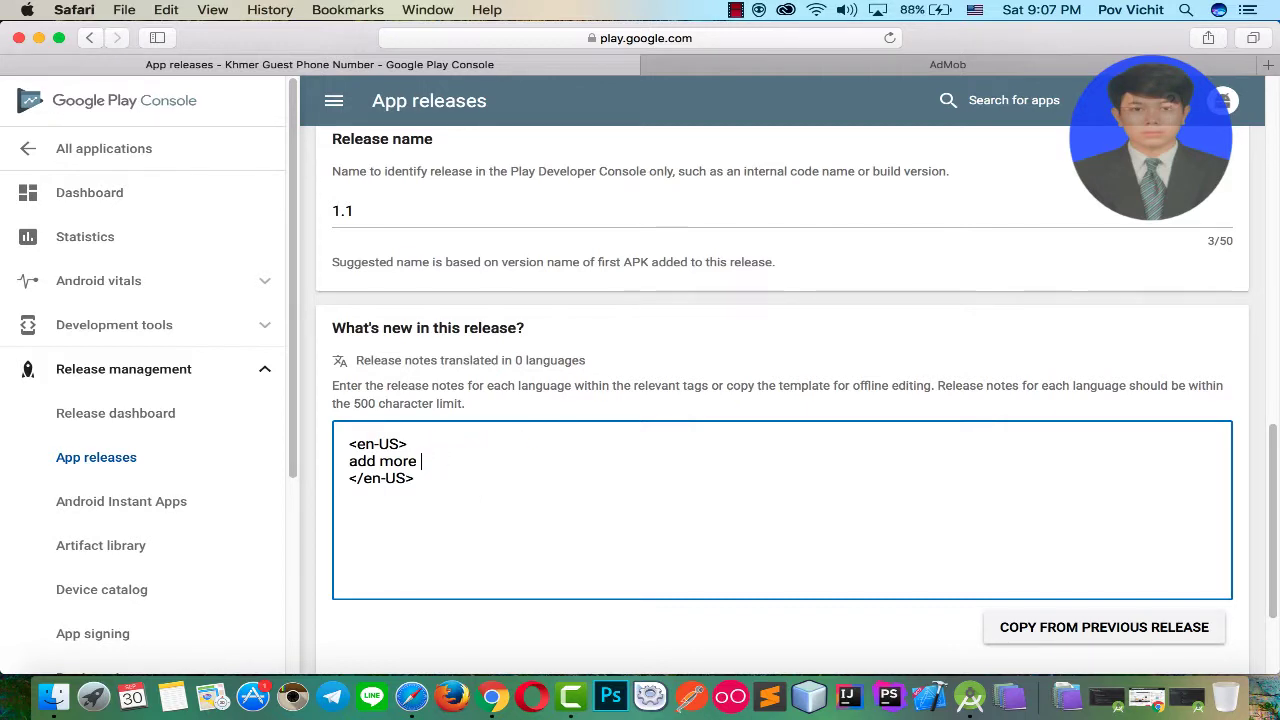
{"action": "type", "text": "funti"}
{"action": "key", "text": "BackSpace"}
{"action": "key", "text": "BackSpace"}
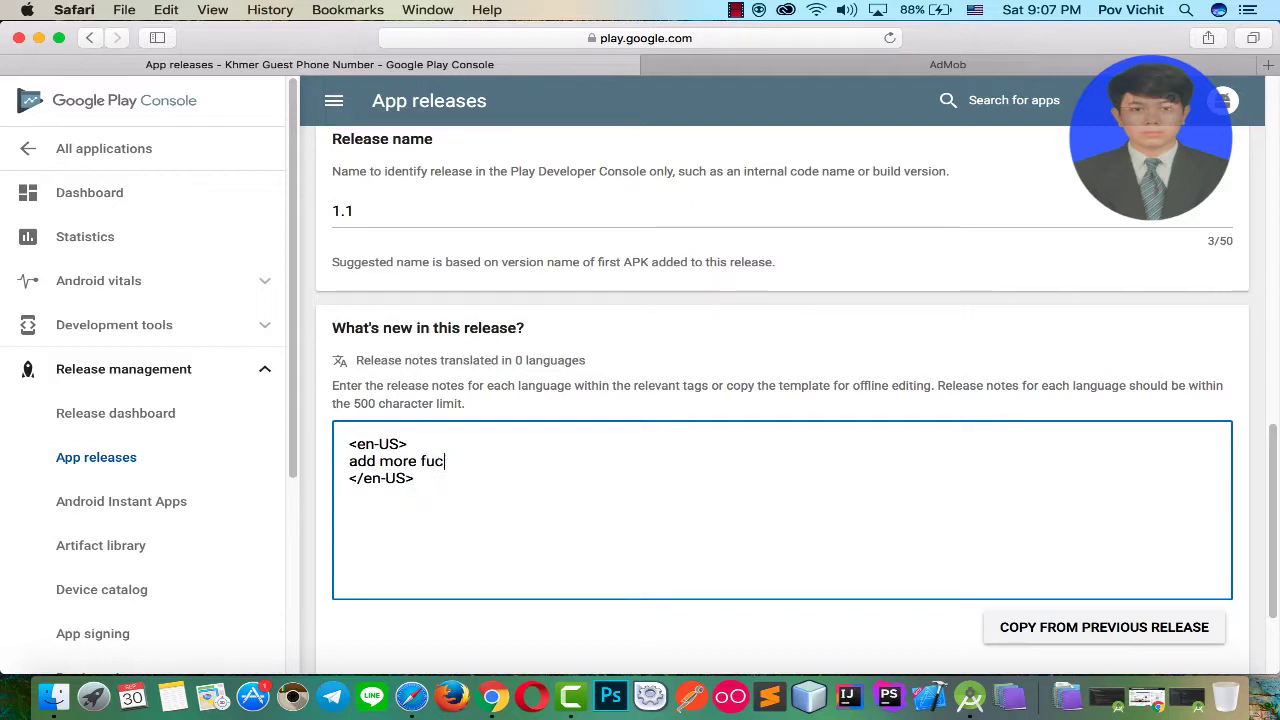
{"action": "type", "text": "nction"}
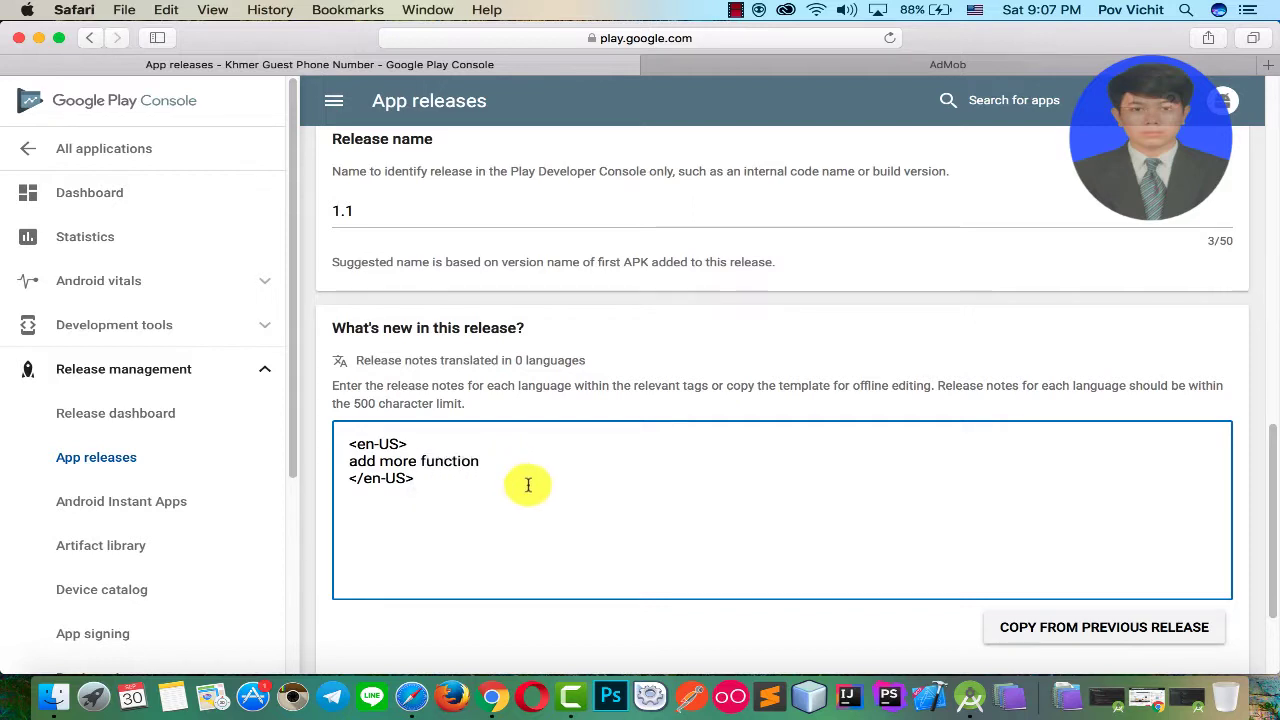
- Save the release 1.1 draft with version code 2
{"action": "scroll", "coordinate": [1112, 643], "scroll_direction": "down", "scroll_amount": 3}
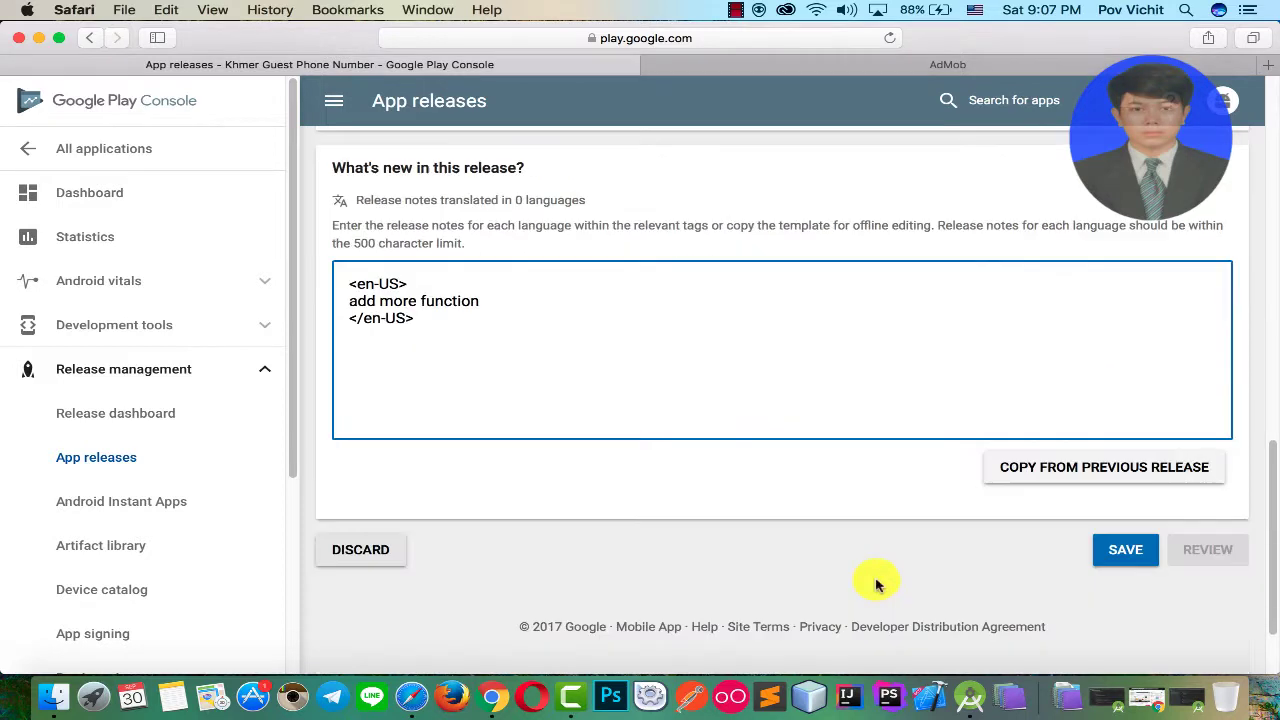
{"action": "left_click", "coordinate": [1119, 557]}
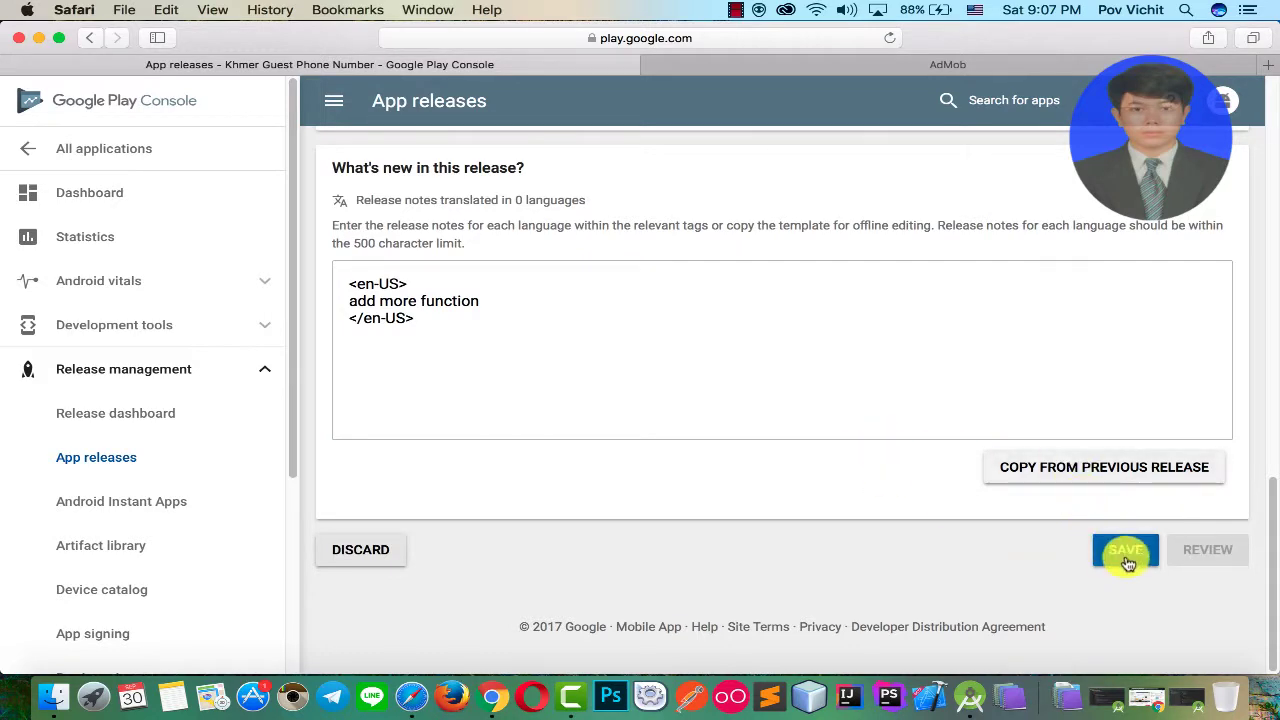
{"action": "left_click", "coordinate": [679, 304]}
{"action": "scroll", "coordinate": [823, 380], "scroll_direction": "up", "scroll_amount": 10}
{"action": "scroll", "coordinate": [829, 389], "scroll_direction": "up", "scroll_amount": 5}
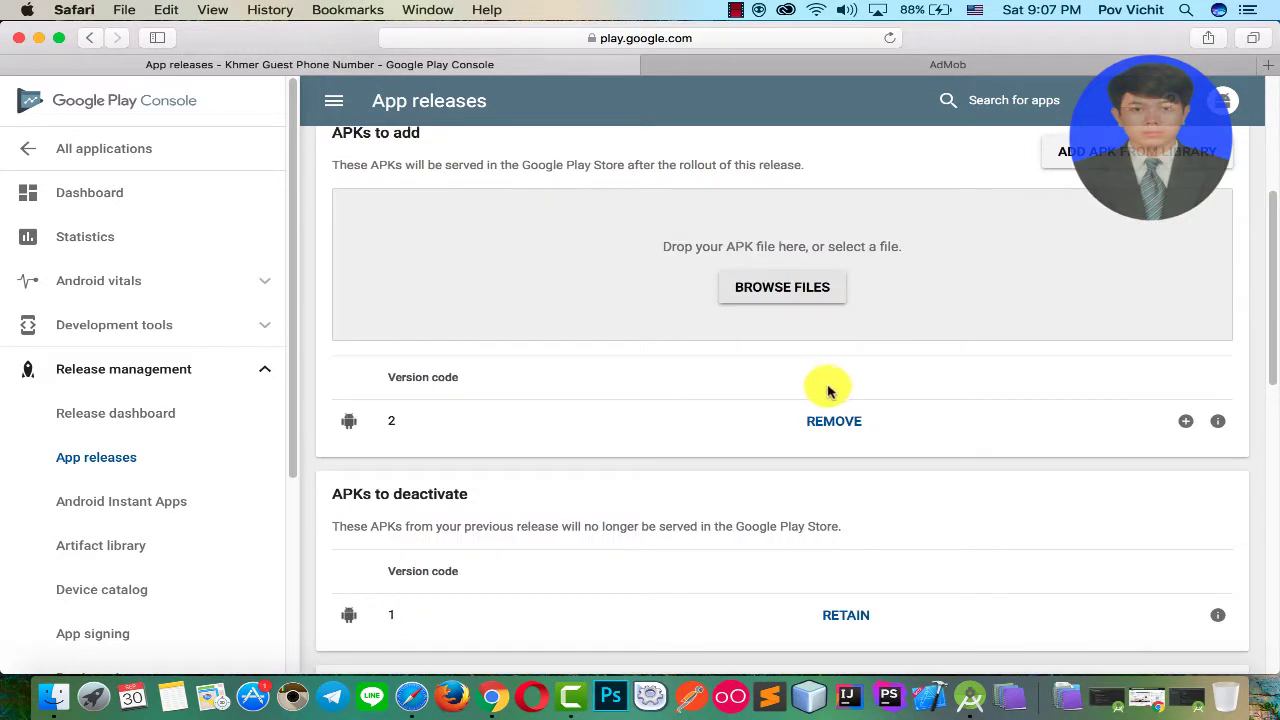
{"action": "scroll", "coordinate": [831, 397], "scroll_direction": "down", "scroll_amount": 15}
{"action": "left_click", "coordinate": [1129, 548]}
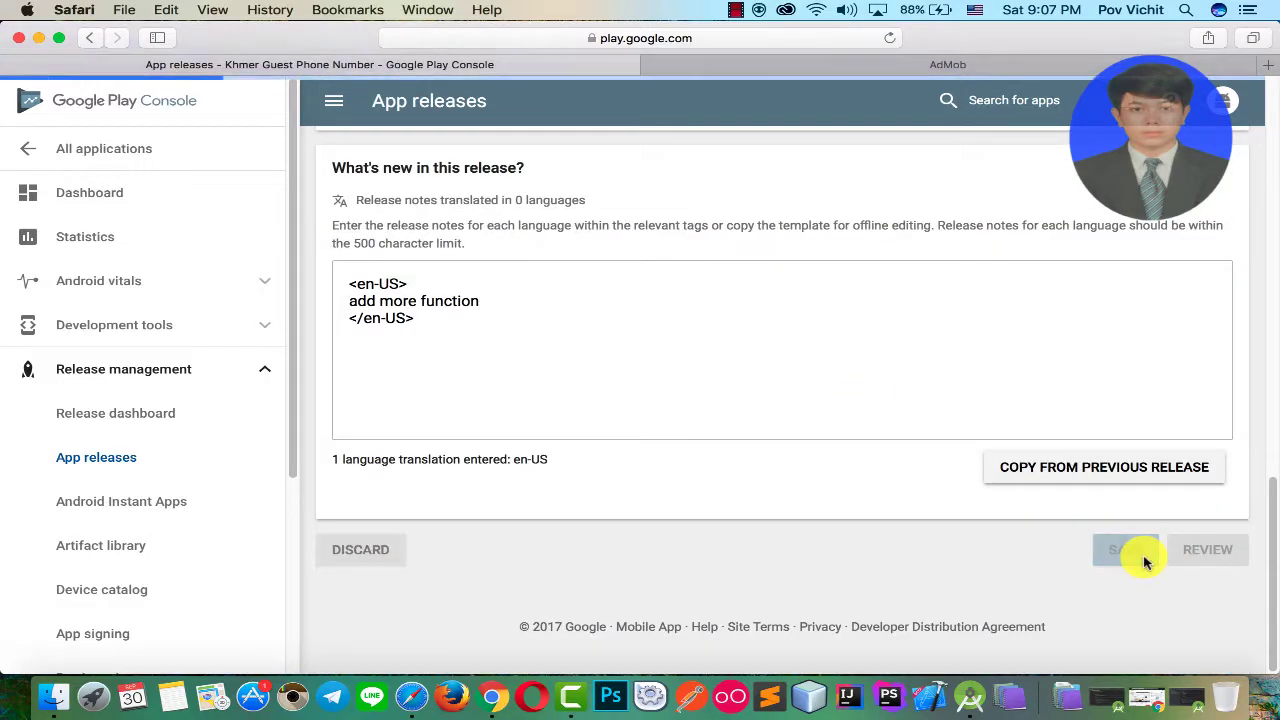
{"action": "scroll", "coordinate": [930, 290], "scroll_direction": "up", "scroll_amount": 10}
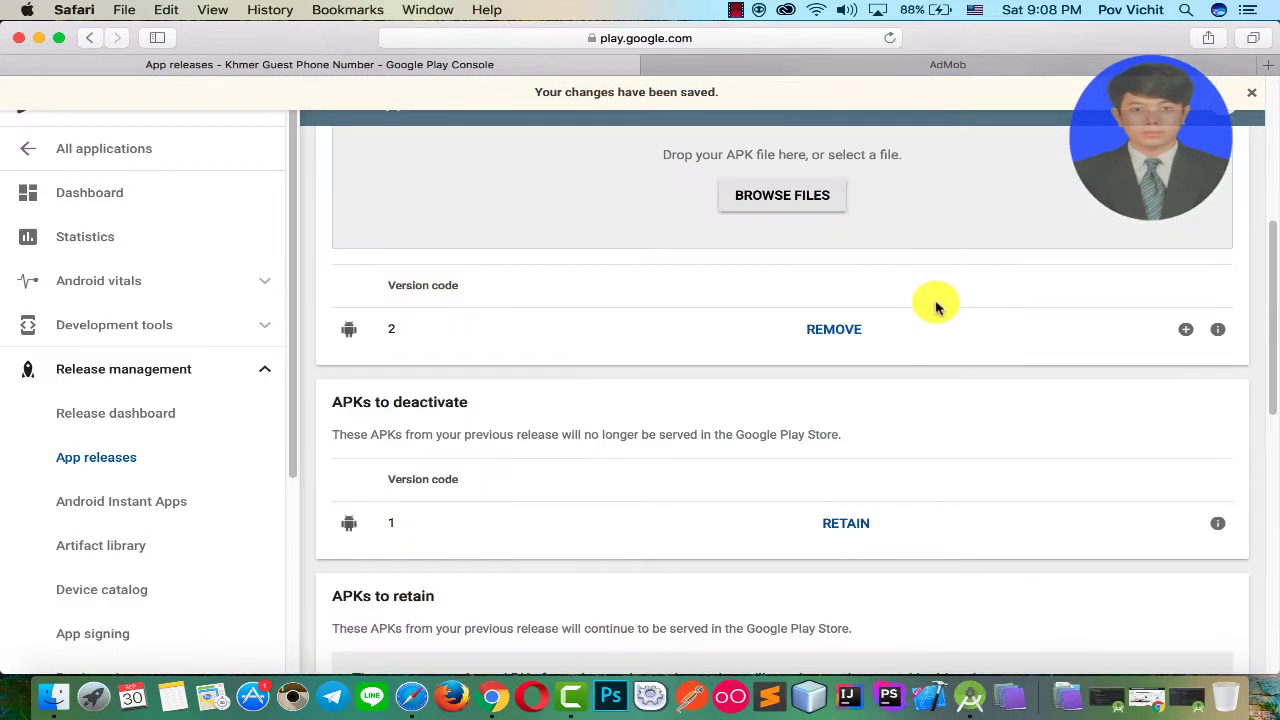
{"action": "scroll", "coordinate": [940, 313], "scroll_direction": "up", "scroll_amount": 5}
{"action": "scroll", "coordinate": [980, 345], "scroll_direction": "down", "scroll_amount": 15}
- Review release 1.1 and start its 100% rollout to production
{"action": "left_click", "coordinate": [1210, 552]}
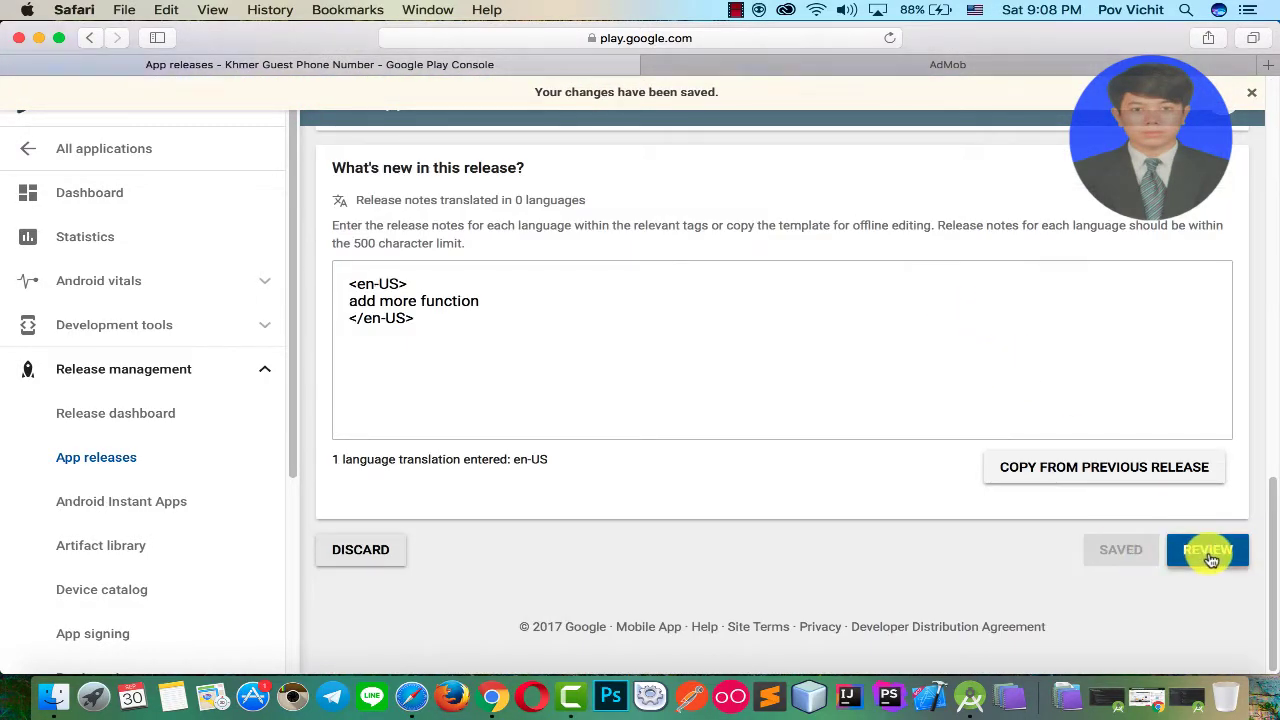
{"action": "scroll", "coordinate": [1022, 430], "scroll_direction": "up", "scroll_amount": 3}
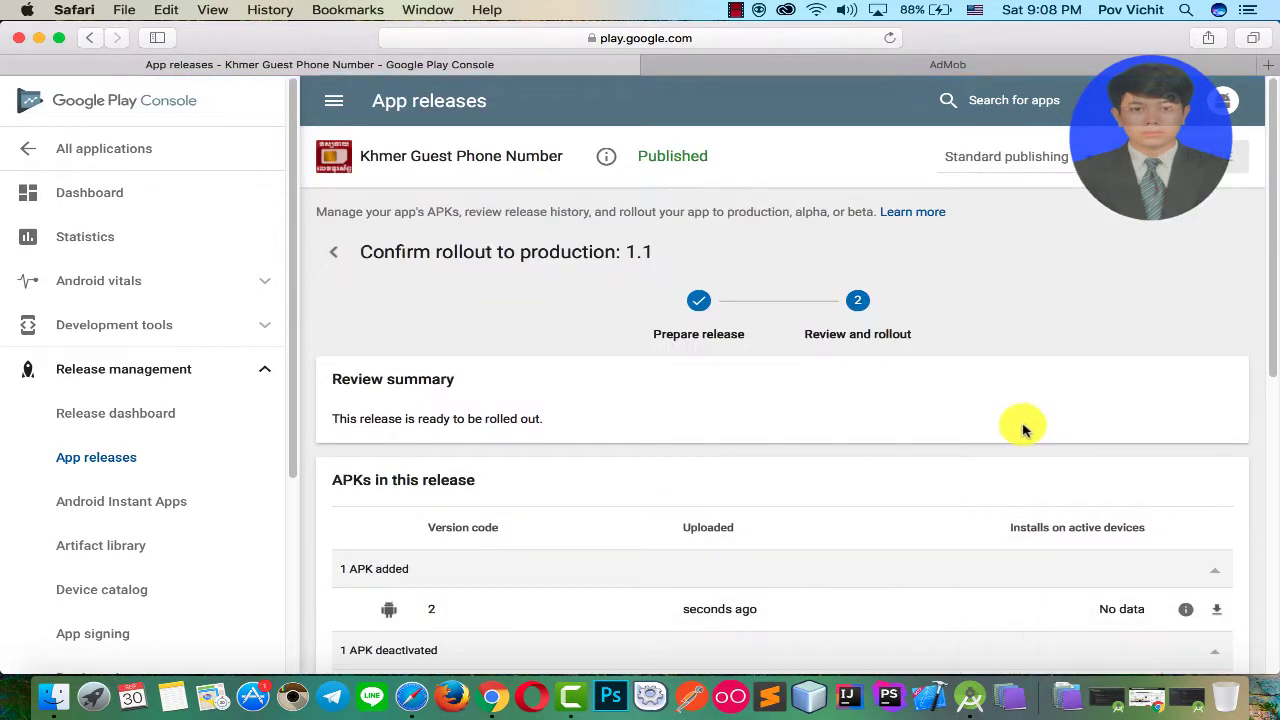
{"action": "scroll", "coordinate": [1022, 430], "scroll_direction": "down", "scroll_amount": 10}
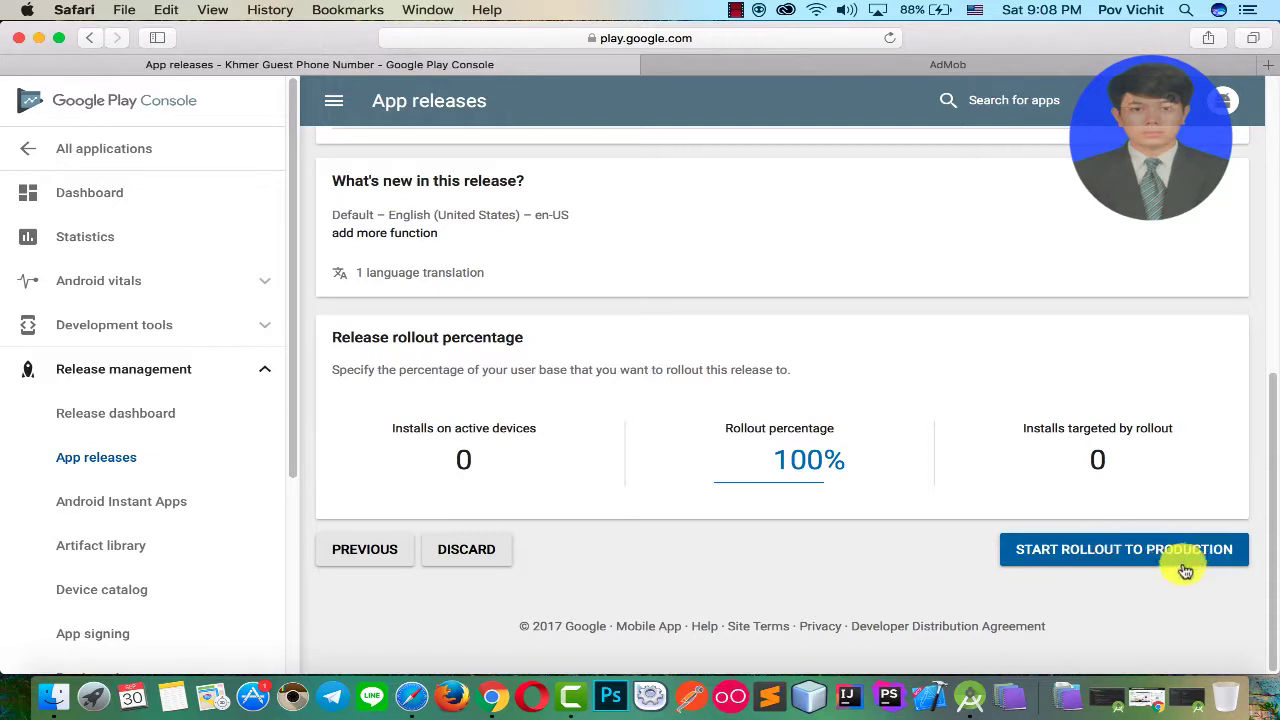
{"action": "left_click", "coordinate": [1121, 553]}
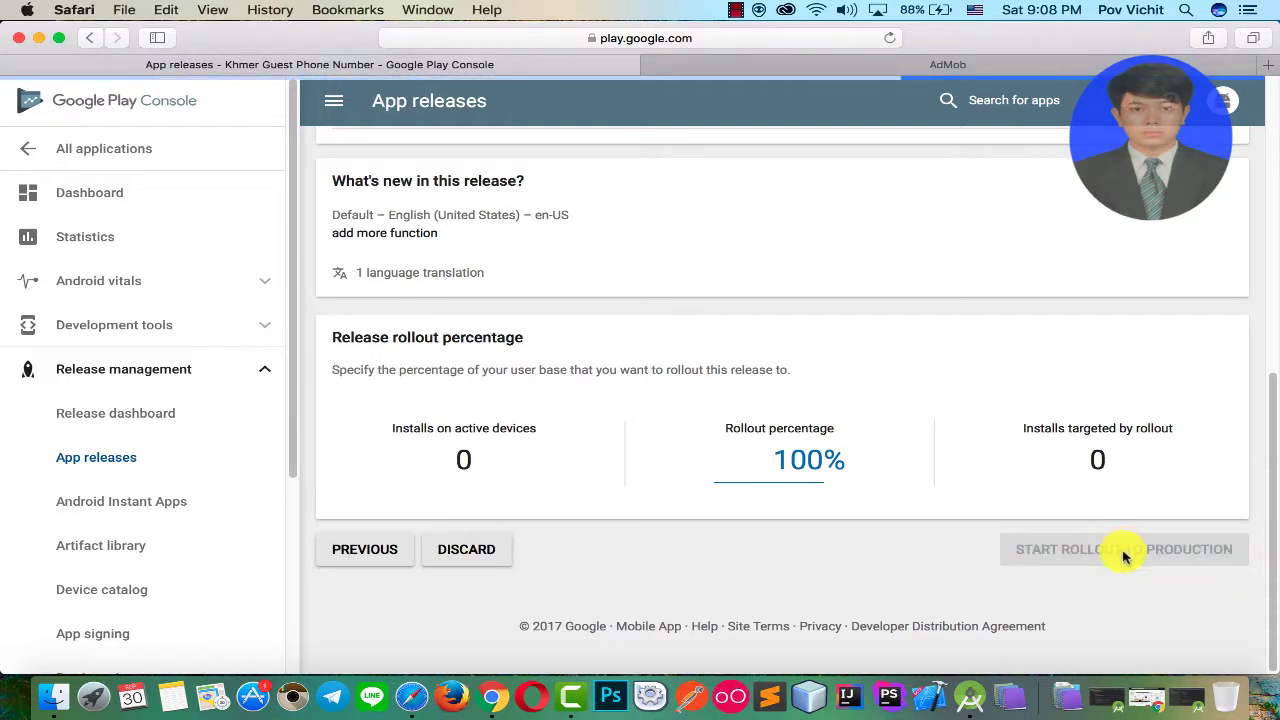